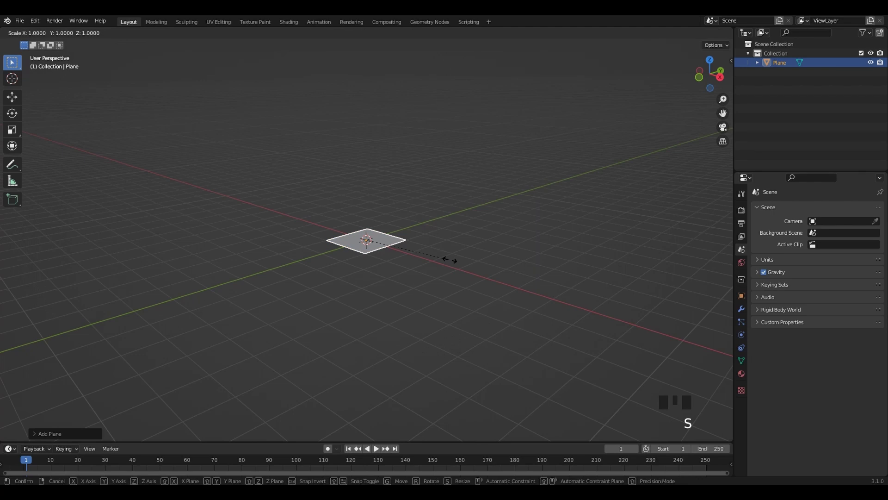
Scale up the plane around the scene's origin and apply all its transforms
click(449, 258)
scroll(420, 293, up, 4)
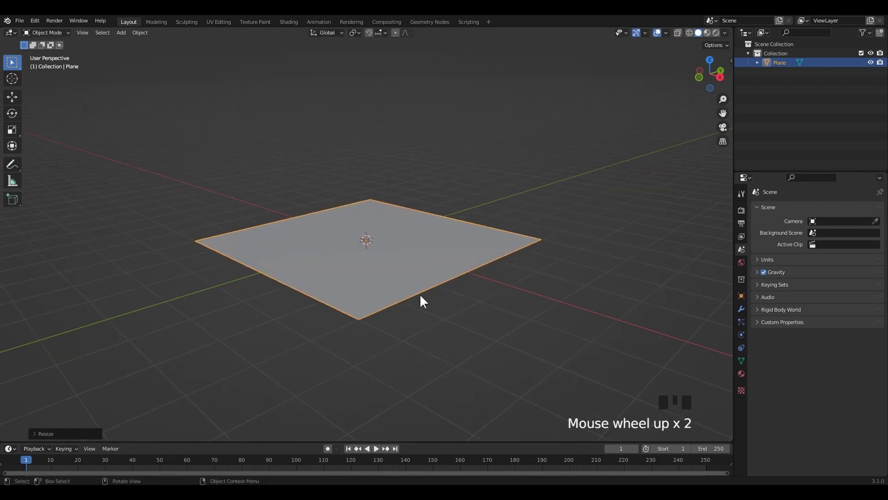
shift+middle_drag(420, 293, 434, 281)
key(ctrl+a)
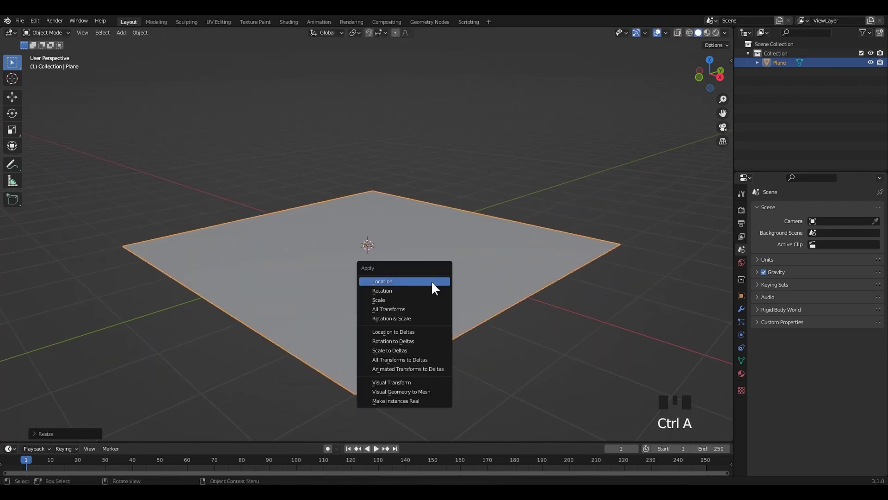
click(412, 306)
middle_drag(410, 306, 559, 353)
click(559, 353)
scroll(504, 315, up, 3)
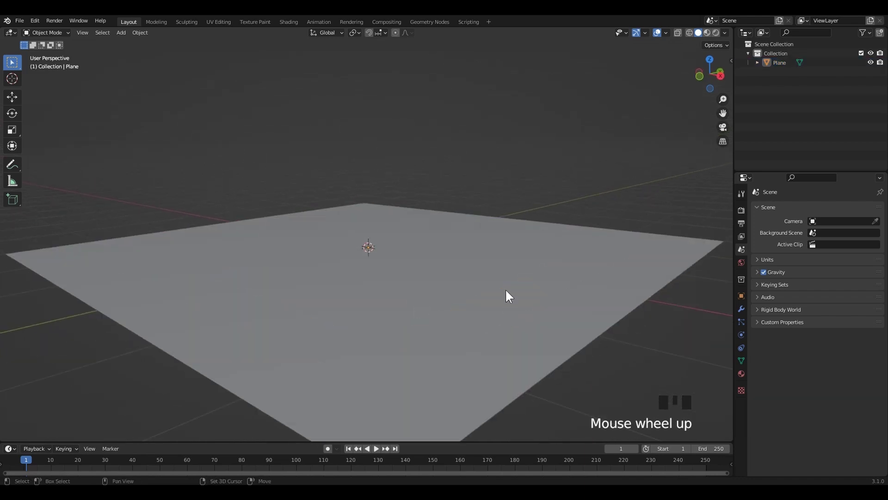
shift+middle_drag(507, 298, 497, 299)
Turn the timeline area into an enlarged Shader Editor and create a material named Ground on the plane
click(455, 283)
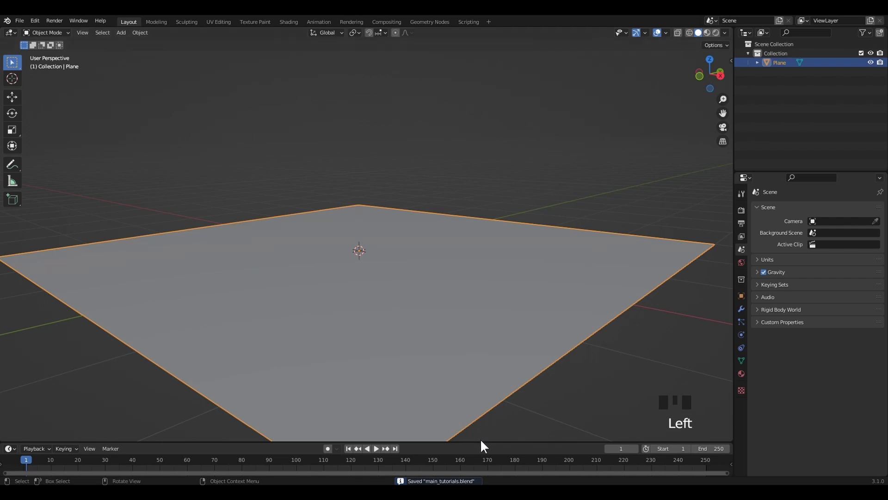
drag(481, 442, 443, 230)
click(13, 246)
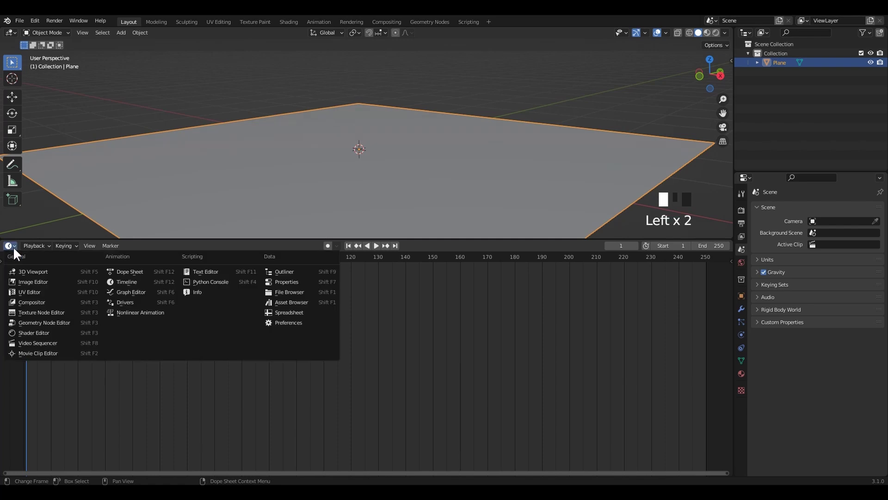
click(48, 330)
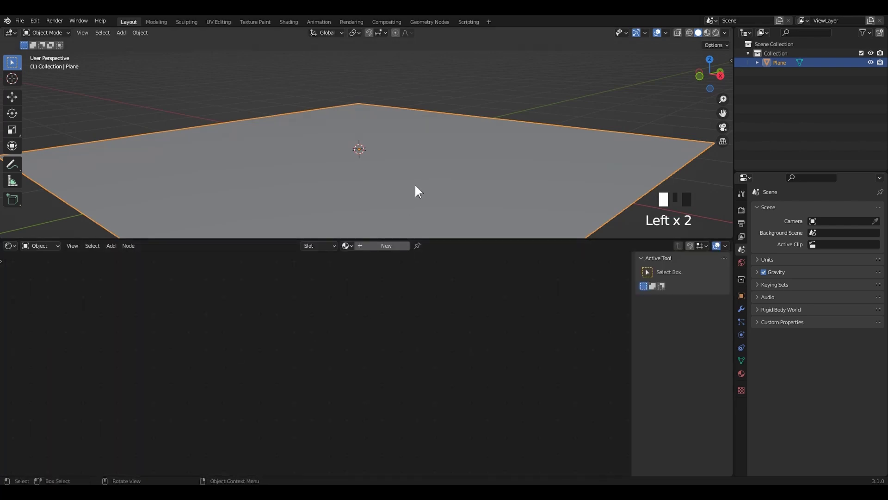
click(376, 245)
click(385, 245)
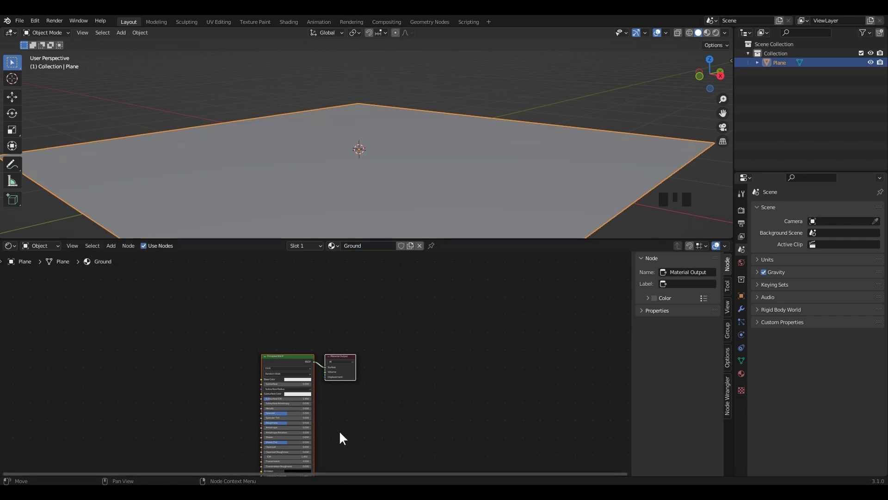
Add the ground_mat_03_smls_4k_diff and ground_mat_03_smls_4k_nrm images from the Ground texture folder to the material's node tree
scroll(339, 430, up, 2)
middle_drag(340, 430, 550, 259)
shift+middle_drag(589, 204, 532, 147)
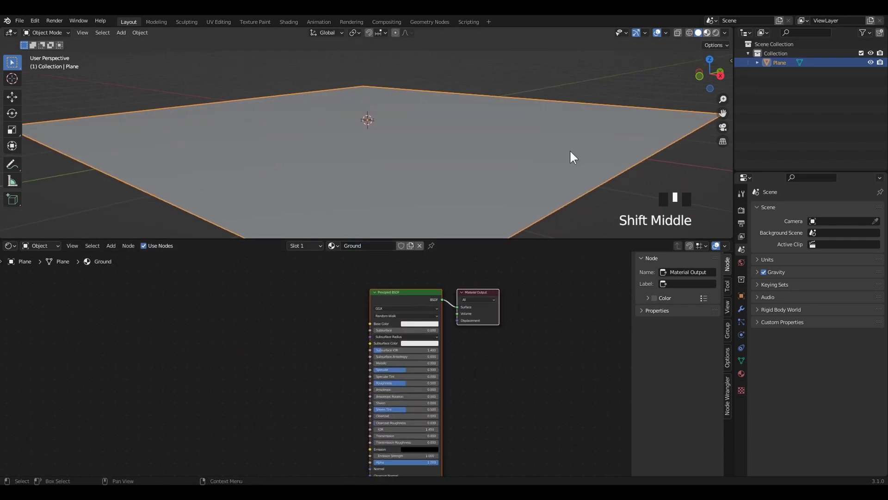
click(411, 286)
key(alt+Tab)
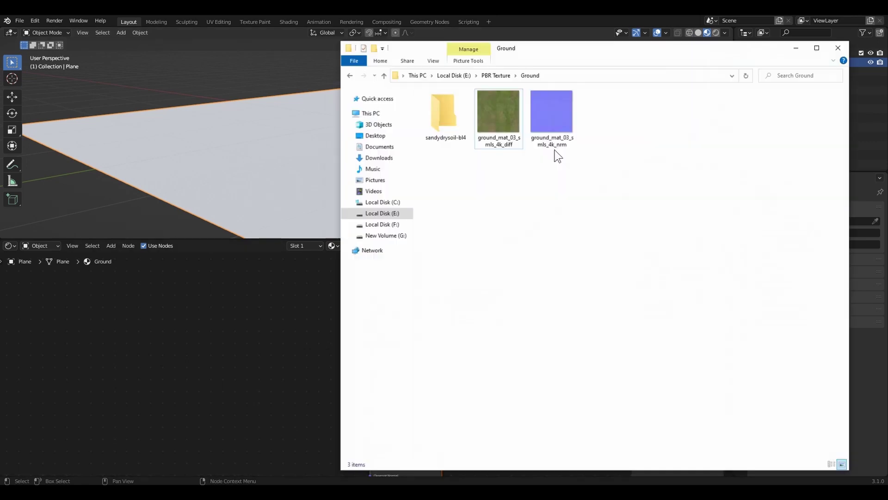
drag(498, 111, 257, 278)
click(561, 110)
drag(561, 110, 175, 372)
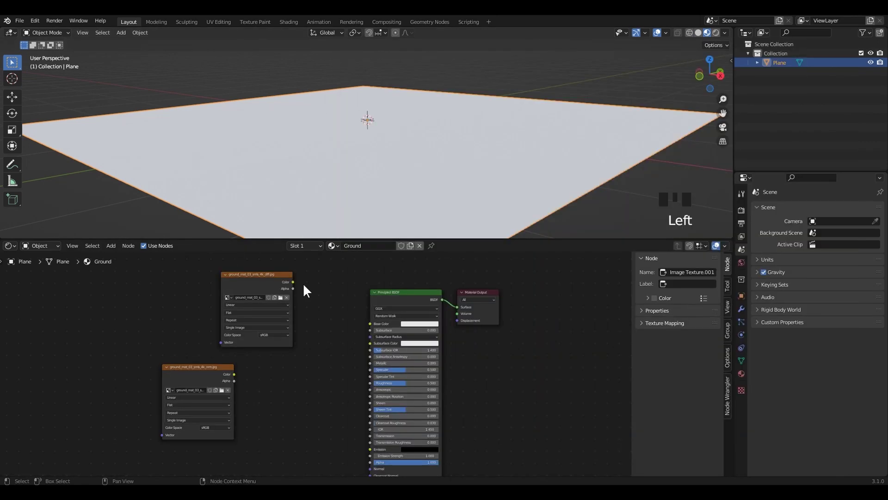
Connect the diffuse image's color to Base Color and set the normal image's color space to Non-Color
drag(293, 282, 237, 359)
scroll(300, 342, down, 4)
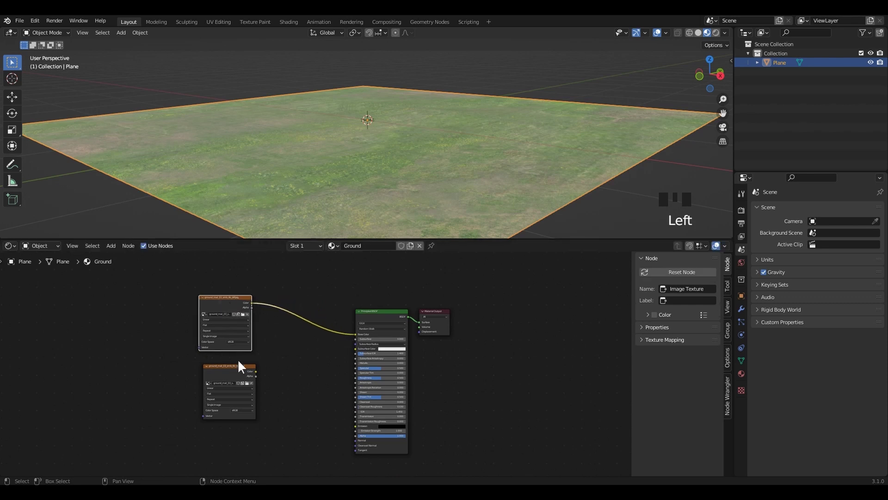
ctrl+middle_drag(238, 359, 321, 329)
drag(265, 271, 239, 320)
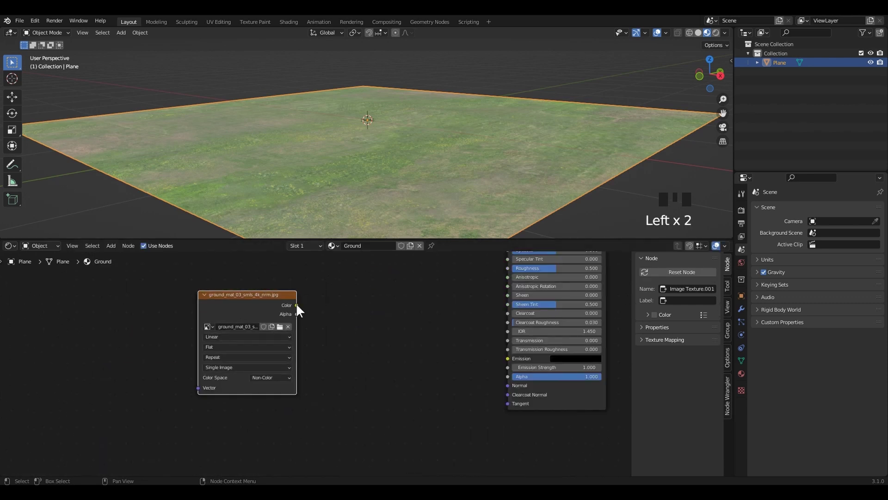
Route the normal image's color through a new Normal Map node into the Principled BSDF's Normal input
drag(296, 305, 371, 403)
text(normal m)
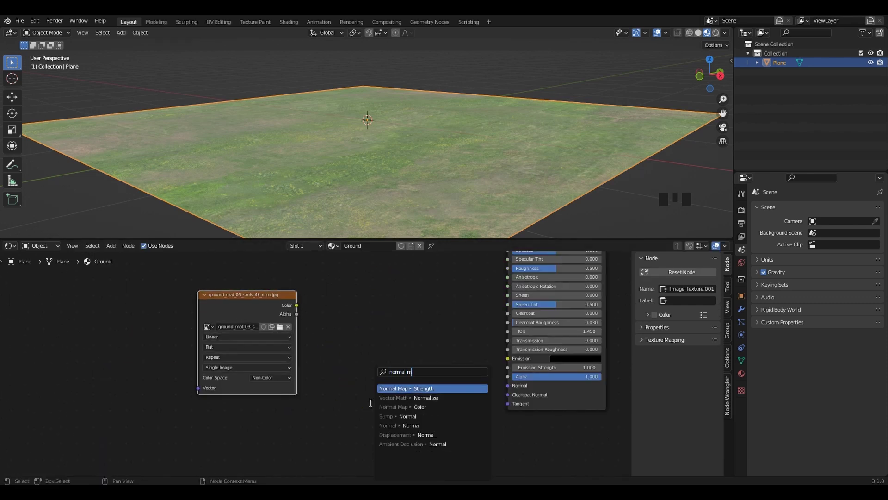
click(430, 407)
click(430, 388)
drag(504, 384, 507, 385)
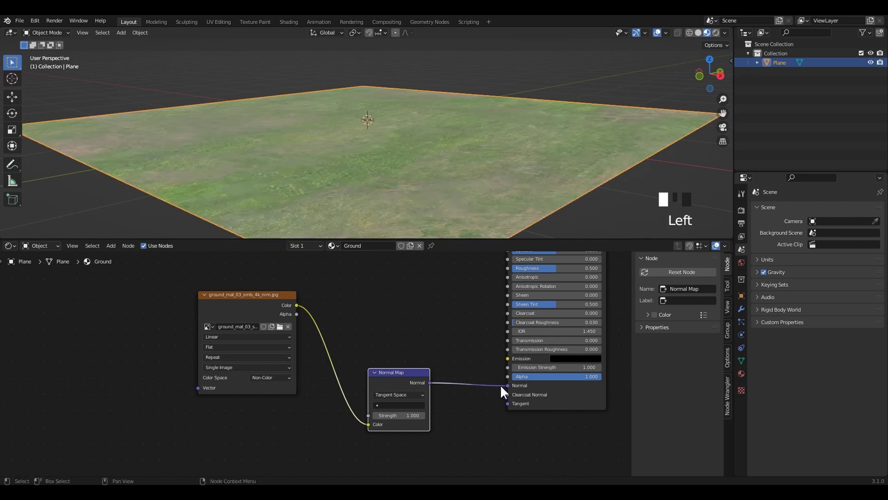
middle_drag(463, 208, 449, 144)
scroll(249, 297, up, 2)
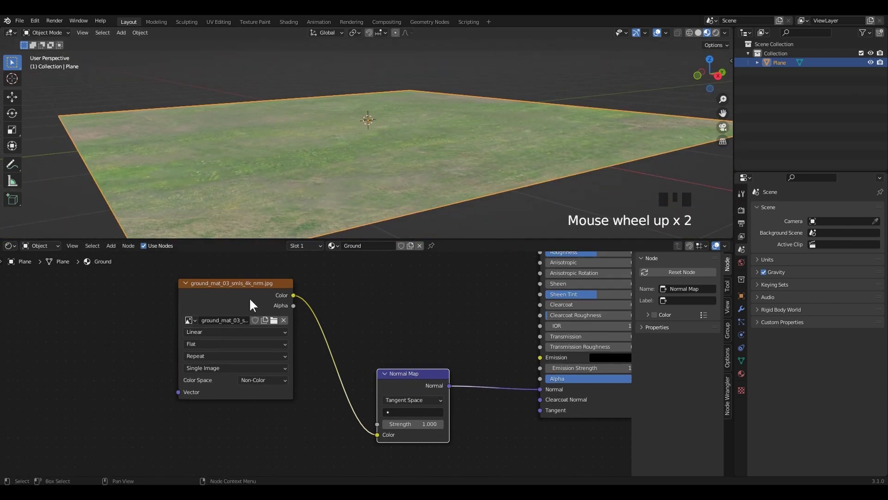
Move the diffuse image node away from the shader and feed its color into a new ColorRamp node
click(249, 297)
scroll(296, 296, down, 3)
middle_drag(314, 289, 195, 293)
click(196, 293)
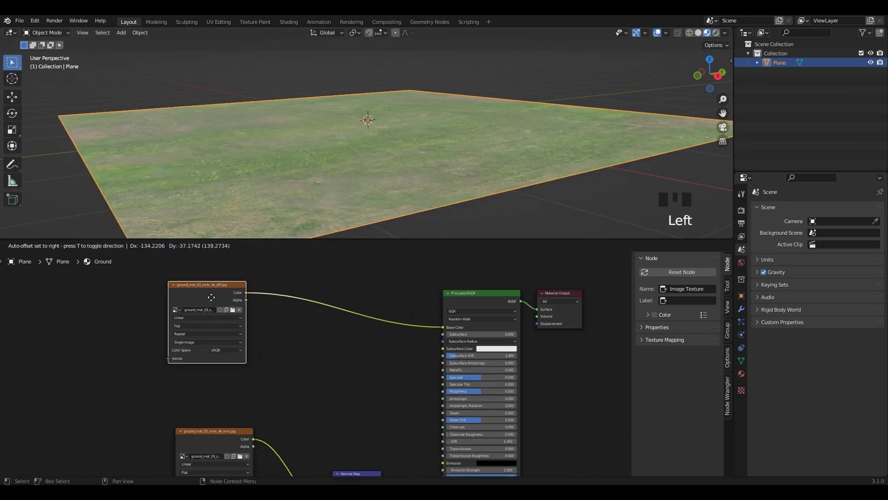
ctrl+shift+click(195, 293)
ctrl+shift+click(486, 306)
drag(246, 292, 275, 371)
text(ramp)
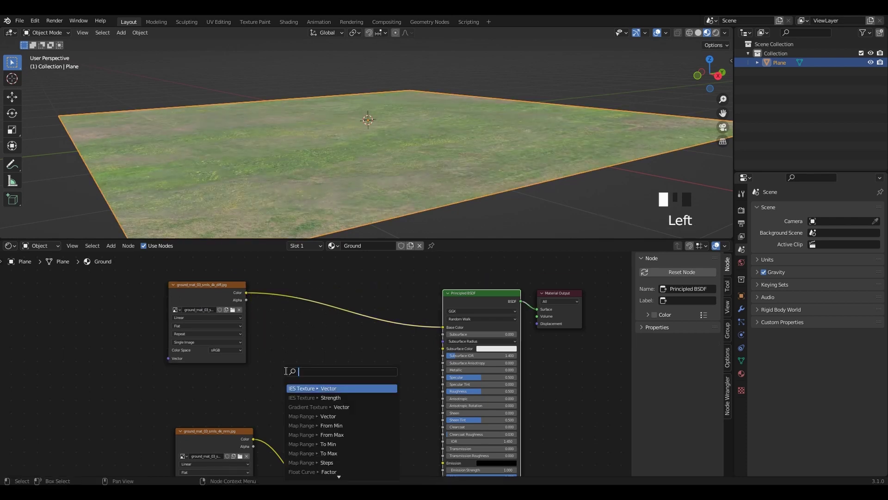
key(Return)
click(318, 388)
Move the ramp's black stop to 0.068 while previewing its output, and connect the ramp's color to the shader's Roughness
ctrl+shift+click(326, 351)
scroll(333, 370, up, 6)
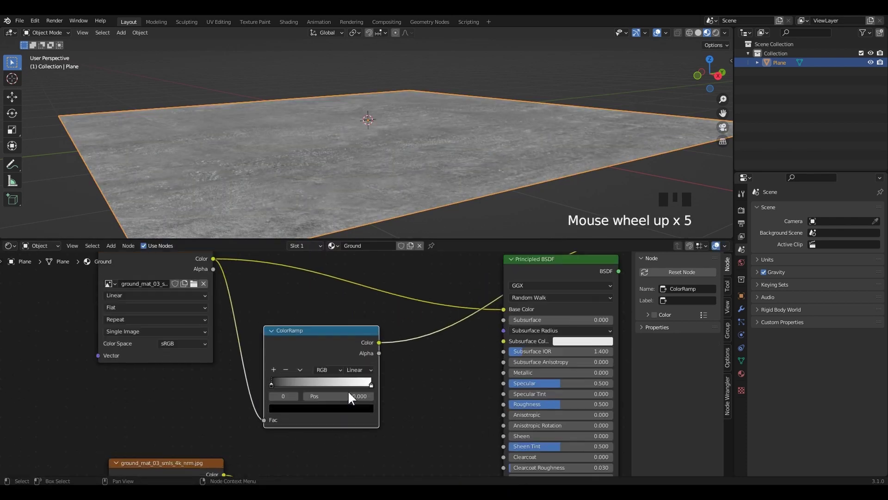
drag(268, 384, 276, 384)
scroll(454, 337, down, 6)
ctrl+shift+click(453, 337)
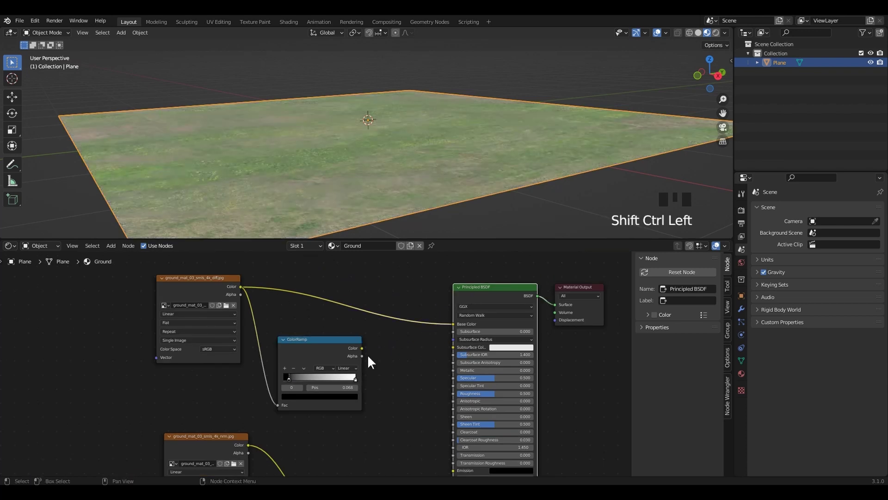
scroll(367, 361, up, 6)
drag(391, 339, 533, 413)
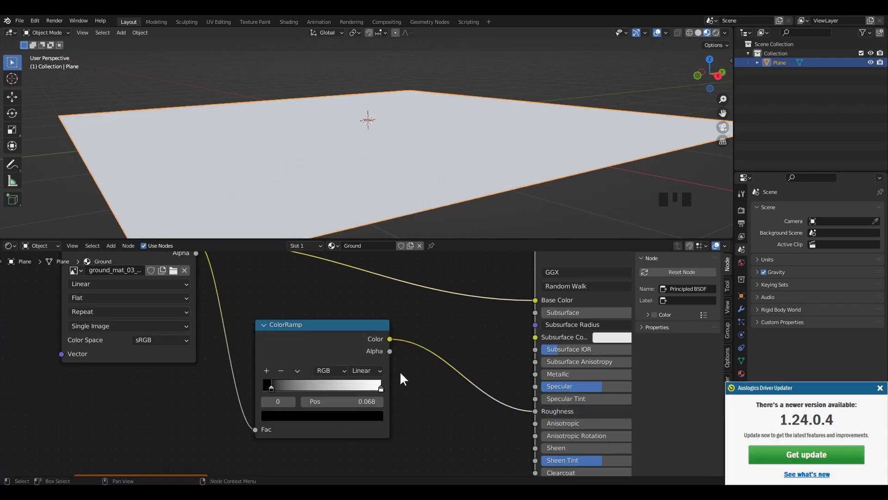
Move the ramp's black stop to the start and its white stop to 0.209, and save the file
drag(271, 387, 258, 392)
drag(377, 387, 310, 391)
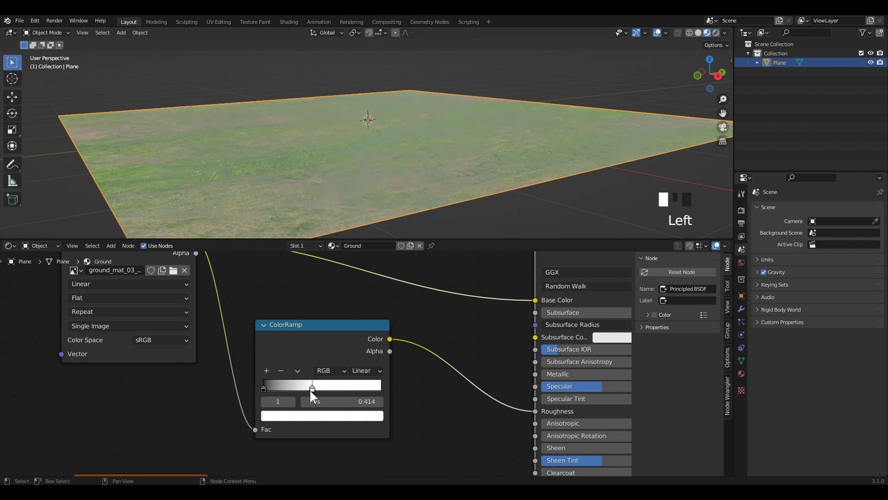
middle_drag(379, 201, 456, 211)
scroll(460, 199, up, 3)
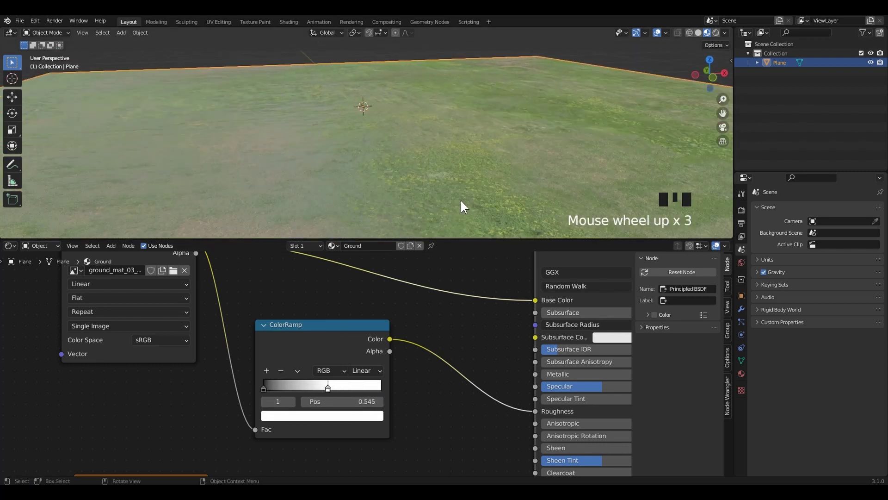
drag(329, 387, 288, 389)
scroll(359, 203, down, 4)
middle_drag(359, 202, 492, 176)
click(524, 190)
key(ctrl+s)
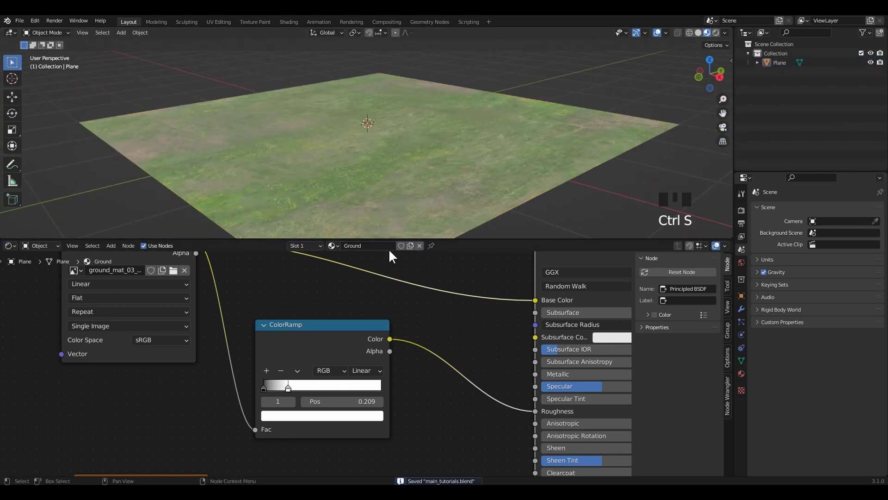
Change the Shader Editor area back to a timeline and shrink it to enlarge the 3D viewport
click(9, 245)
click(160, 281)
drag(359, 240, 359, 386)
shift+middle_drag(365, 250, 359, 227)
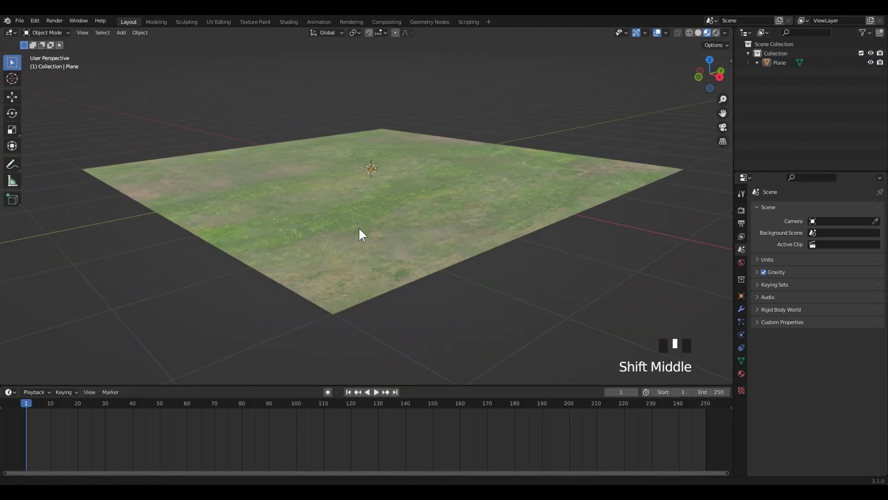
Switch the viewport to solid shading and save the file
key(z)
click(433, 214)
middle_drag(444, 216, 540, 232)
key(ctrl+s)
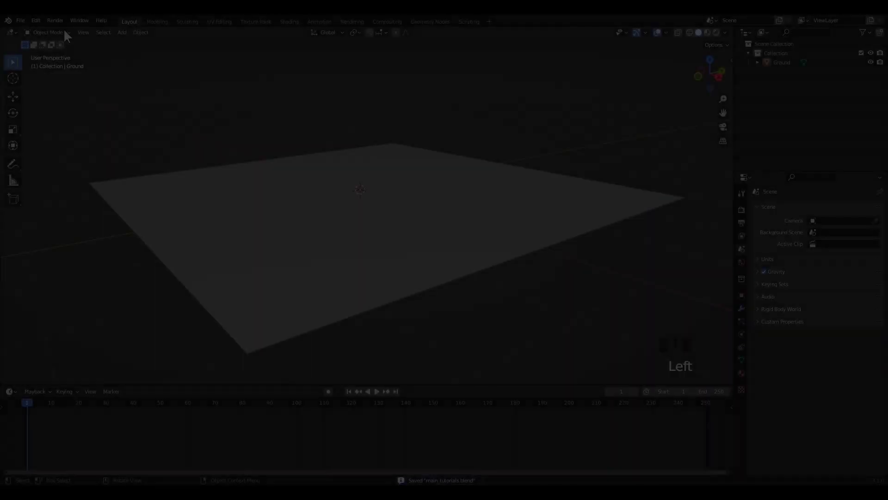
Append all eight collections from grass.blend to the scene
click(20, 21)
click(51, 121)
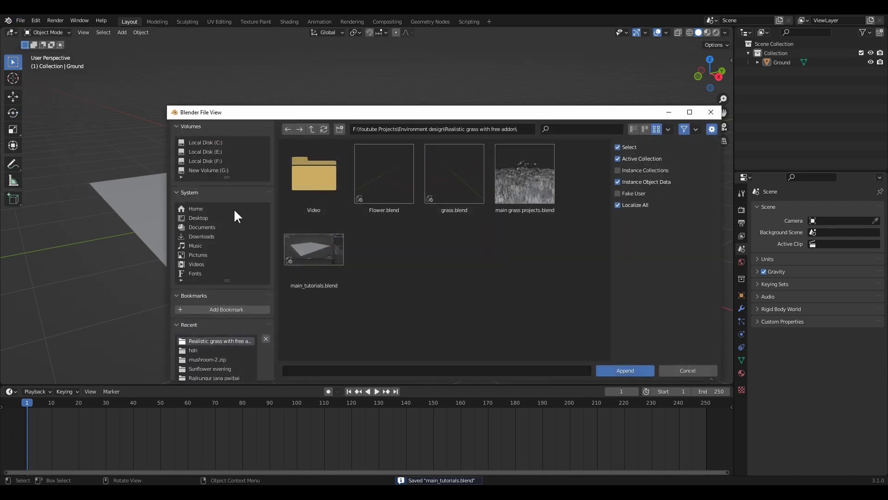
double_click(449, 184)
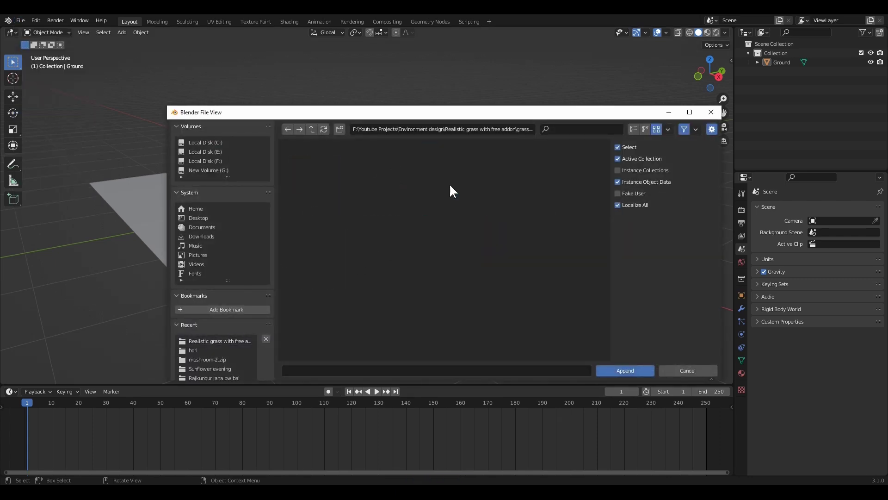
double_click(377, 187)
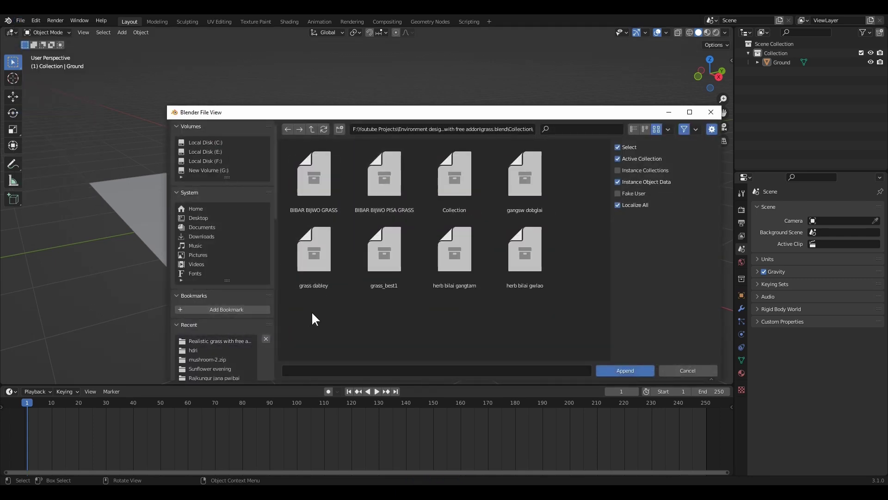
mouse_move(312, 311)
mouse_down()
mouse_move(540, 188)
mouse_move(539, 198)
mouse_up()
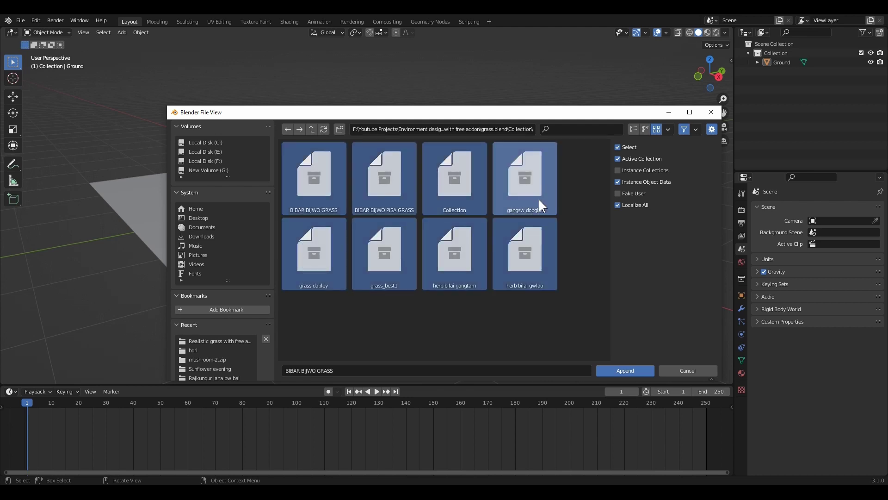
click(615, 369)
middle_drag(333, 273, 444, 247)
scroll(415, 252, down, 5)
scroll(395, 280, up, 4)
Switch to Quixel Bridge and browse the available 3D grass plants
click(587, 171)
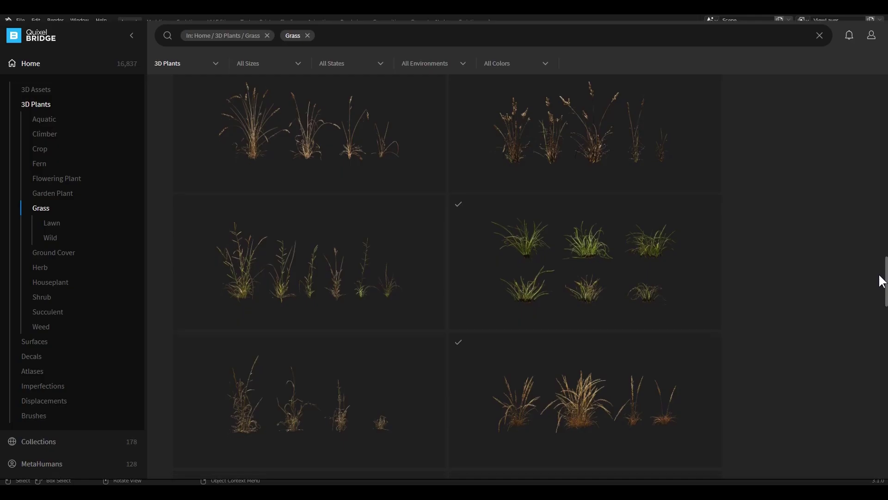
drag(880, 277, 885, 366)
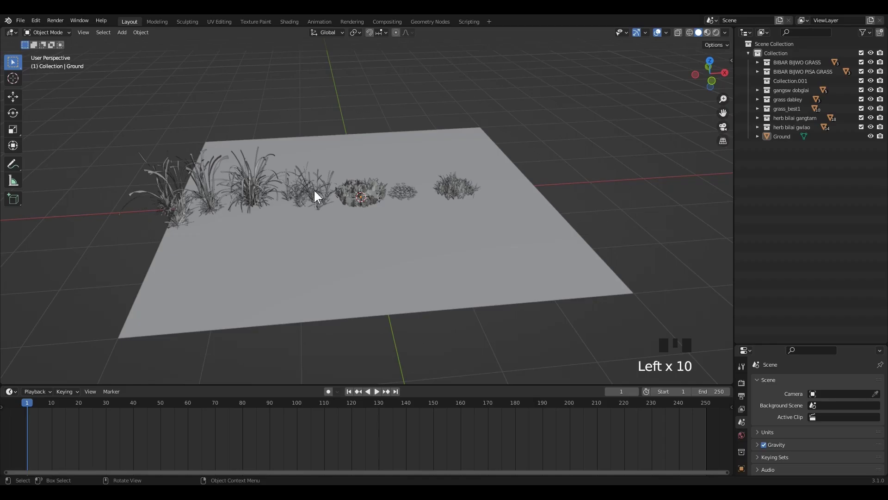
Hide the ground plane, apply all transforms to every appended plant, and save the file
click(453, 242)
click(870, 136)
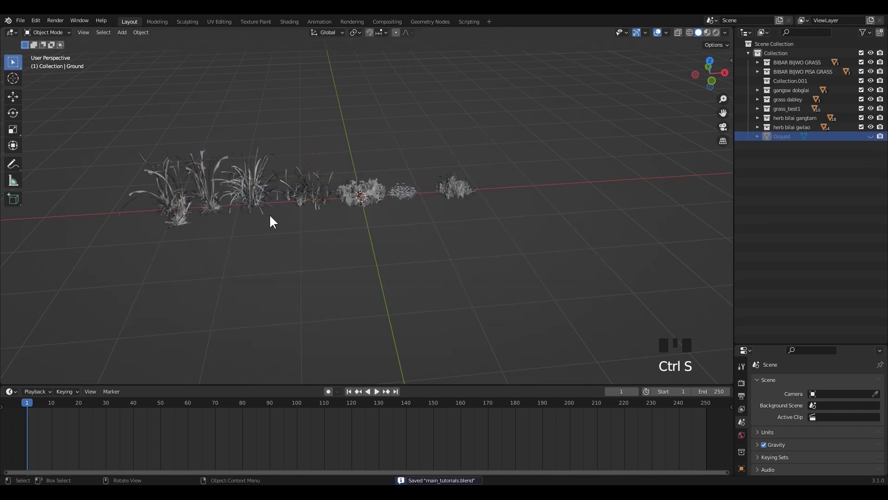
key(a)
key(ctrl+a)
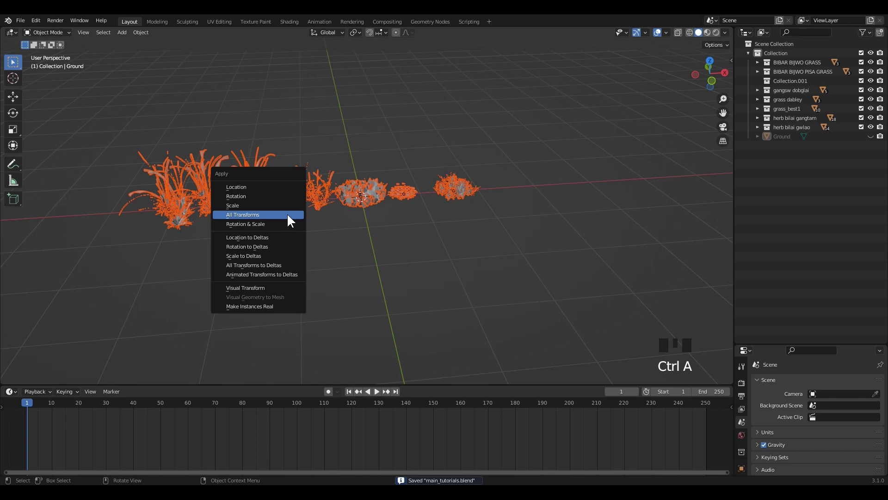
click(255, 215)
click(214, 249)
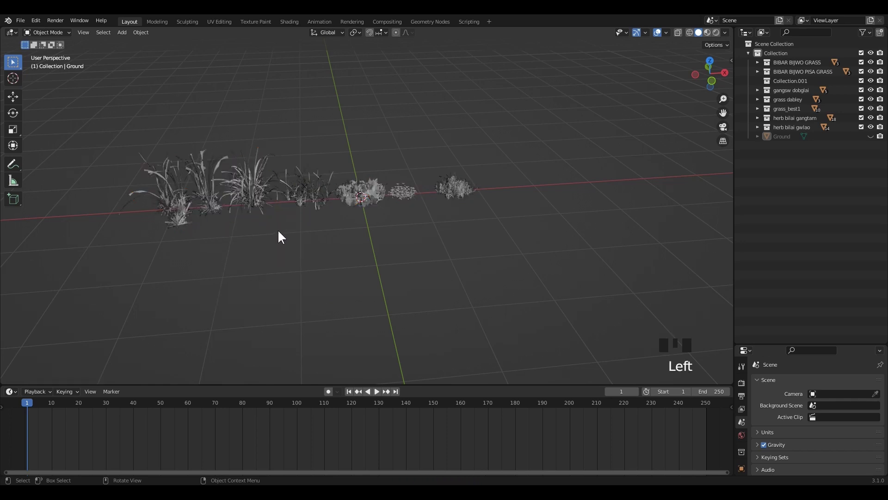
shift+middle_drag(278, 231, 274, 238)
scroll(273, 238, up, 2)
key(ctrl+s)
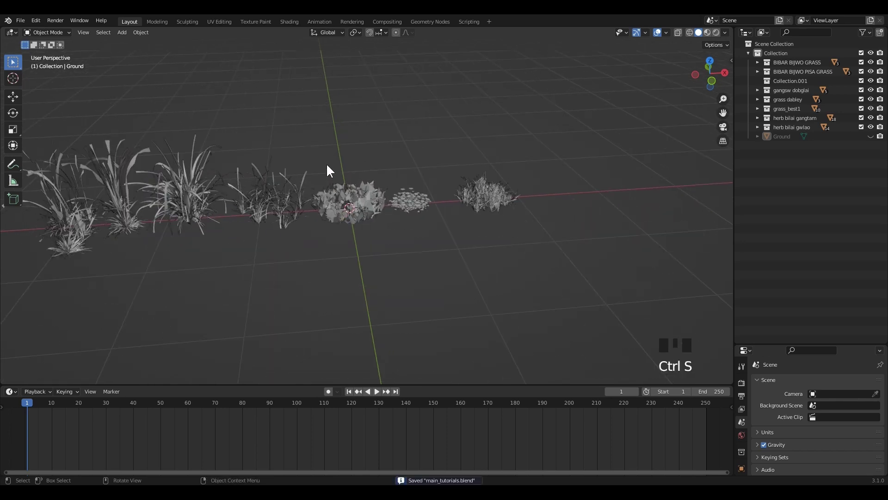
Place the 3D cursor at the base of the short dense grass clump and set the clump's origins to the 3D cursor
drag(324, 154, 386, 252)
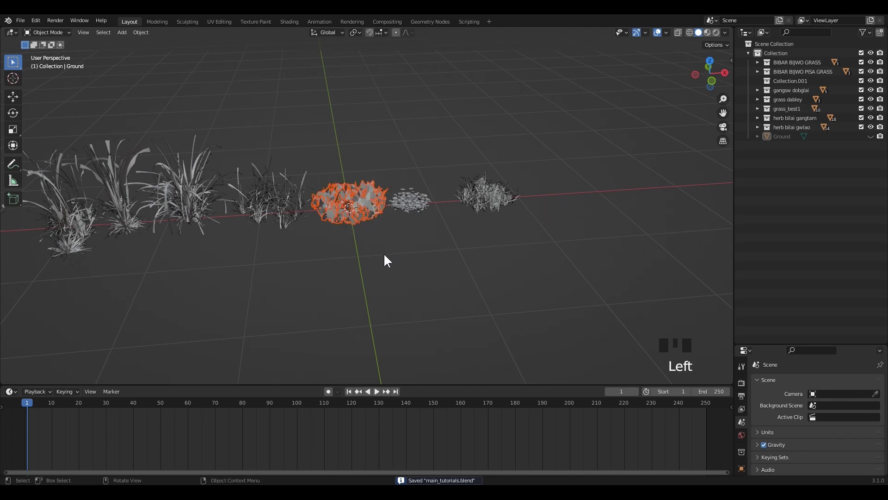
click(389, 254)
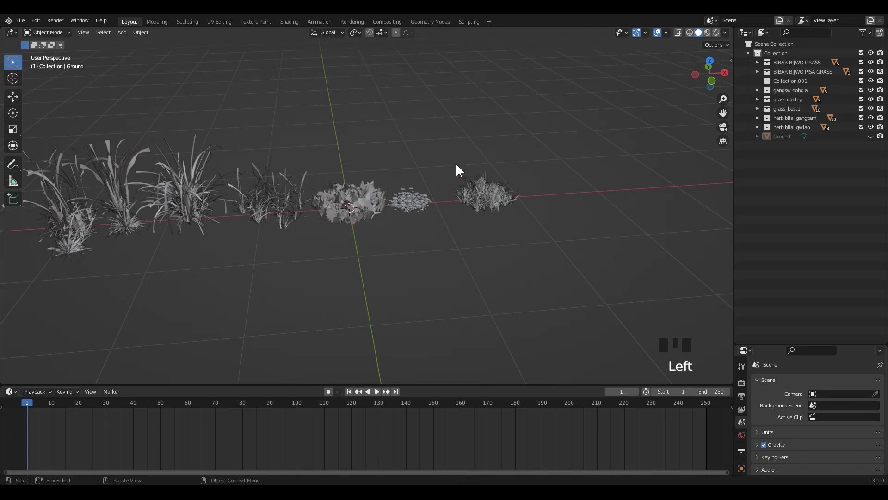
key(KP_1)
scroll(622, 220, up, 6)
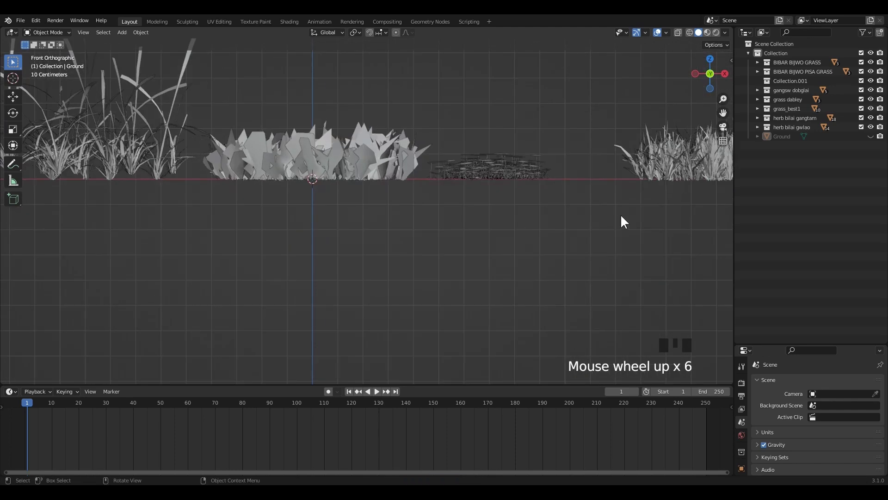
shift+middle_drag(623, 220, 319, 262)
scroll(278, 273, up, 5)
scroll(396, 245, up, 1)
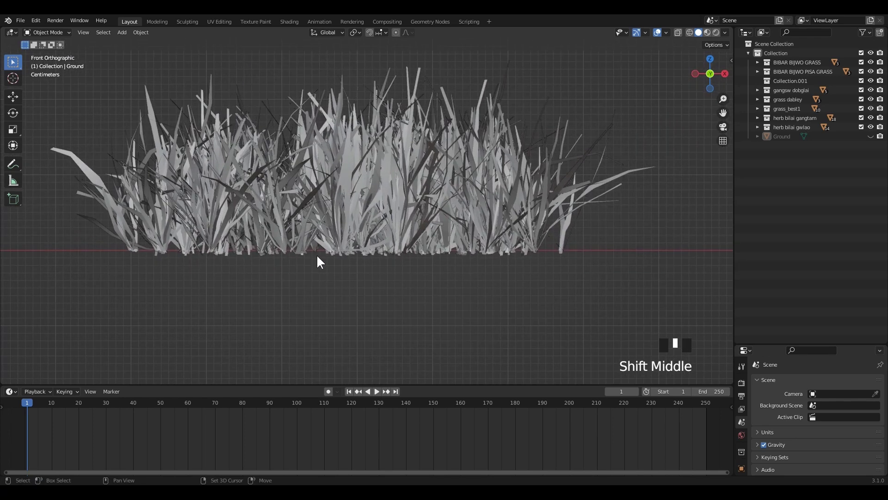
click(13, 78)
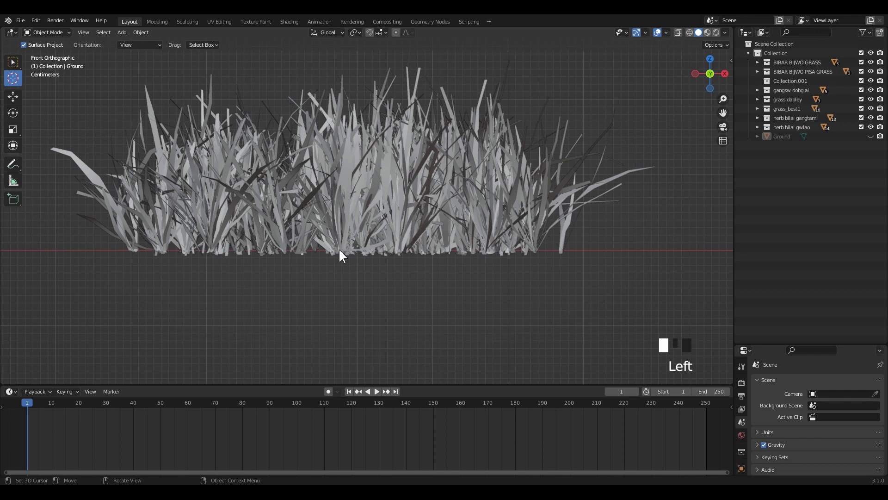
click(13, 62)
scroll(168, 179, down, 1)
click(174, 159)
click(141, 32)
mouse_move(156, 52)
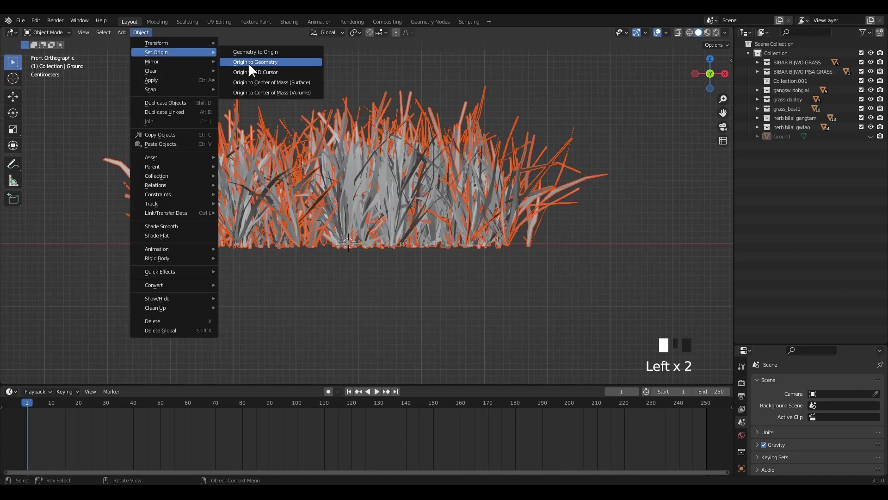
click(256, 62)
Place the 3D cursor under the low flat-leaved herb patch and set the patch's origins to the 3D cursor
scroll(498, 246, down, 3)
middle_drag(498, 246, 324, 259)
shift+middle_drag(324, 259, 154, 262)
scroll(261, 158, up, 4)
click(13, 79)
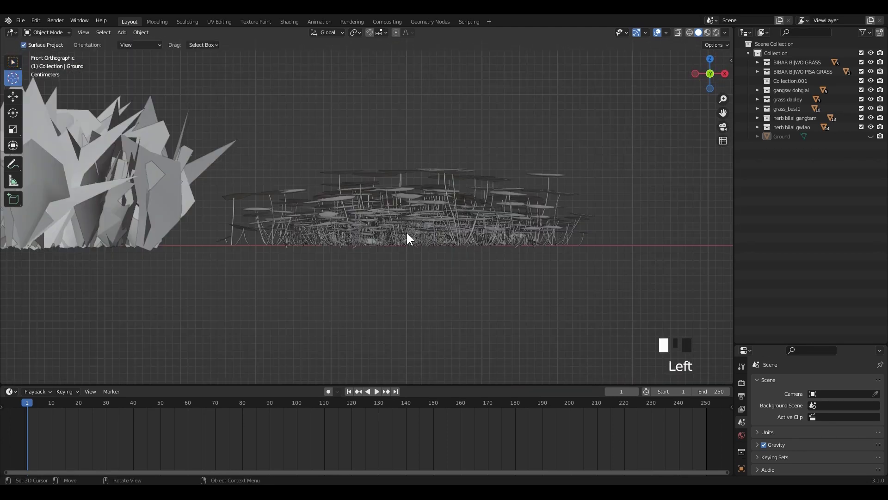
click(13, 61)
drag(236, 182, 631, 283)
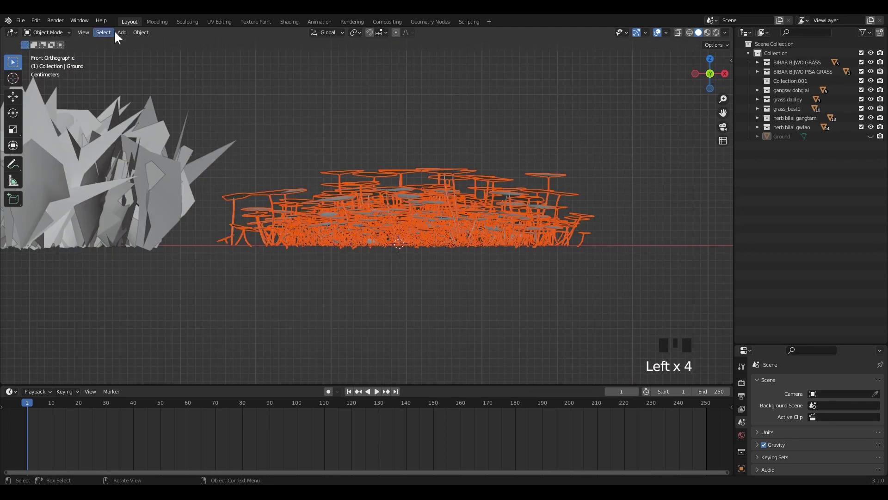
click(141, 32)
mouse_move(175, 55)
click(259, 71)
Centre the 3D cursor at the base of the thin grass tufts beside the broad-leaved herb and set their origins to it
middle_drag(504, 168, 545, 242)
key(KP_1)
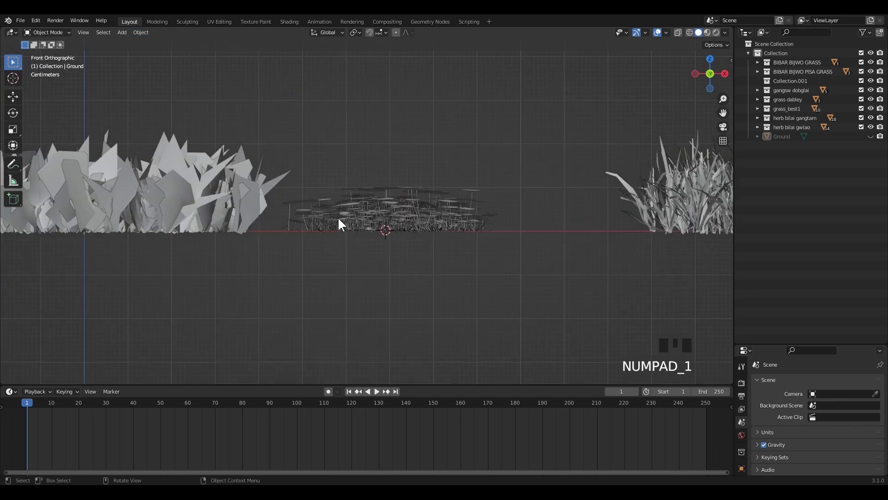
shift+middle_drag(339, 222, 18, 74)
scroll(18, 74, up, 3)
click(14, 76)
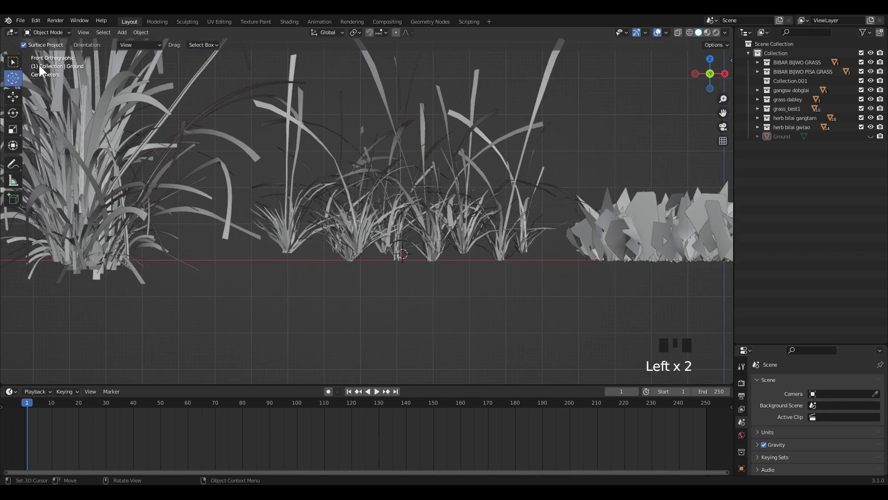
click(13, 62)
drag(295, 287, 341, 108)
click(141, 32)
mouse_move(176, 52)
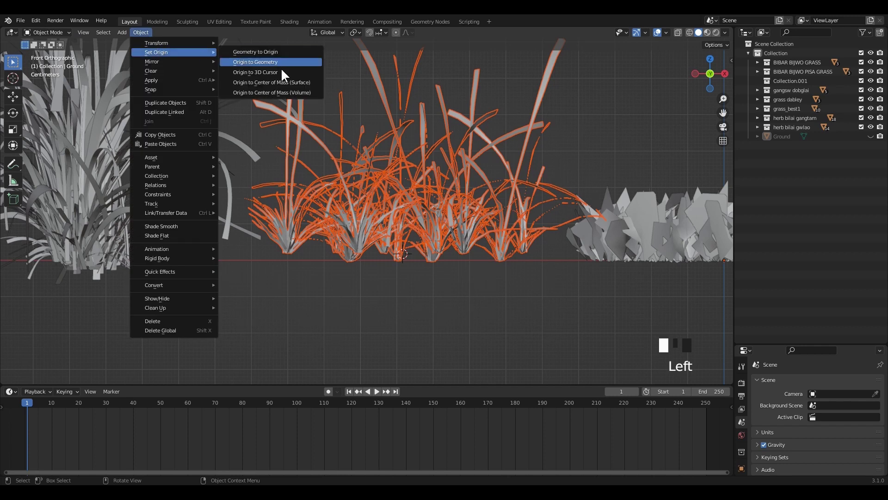
click(282, 65)
Place the 3D cursor at the root of the large bushy grass clump and set the clump's origins to the 3D cursor
scroll(324, 263, down, 3)
scroll(416, 262, up, 5)
scroll(416, 262, up, 3)
click(13, 79)
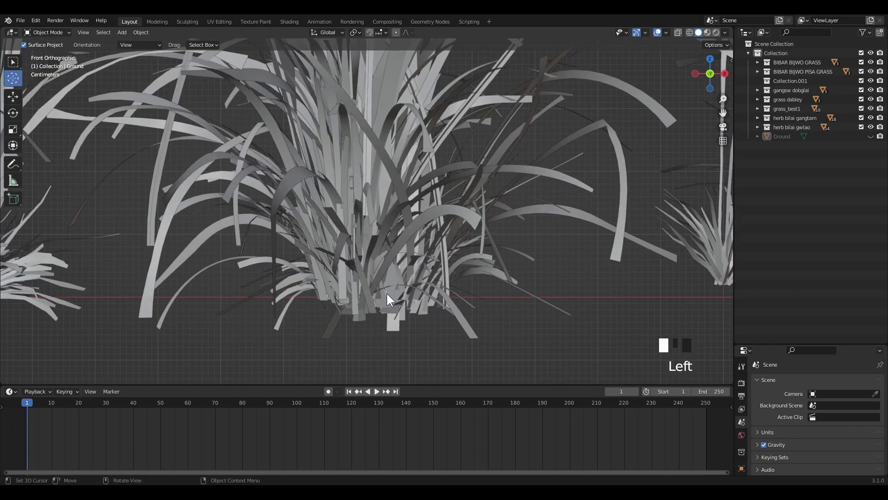
scroll(379, 284, down, 2)
click(13, 61)
drag(266, 334, 384, 278)
click(141, 32)
mouse_move(156, 52)
click(278, 65)
click(141, 32)
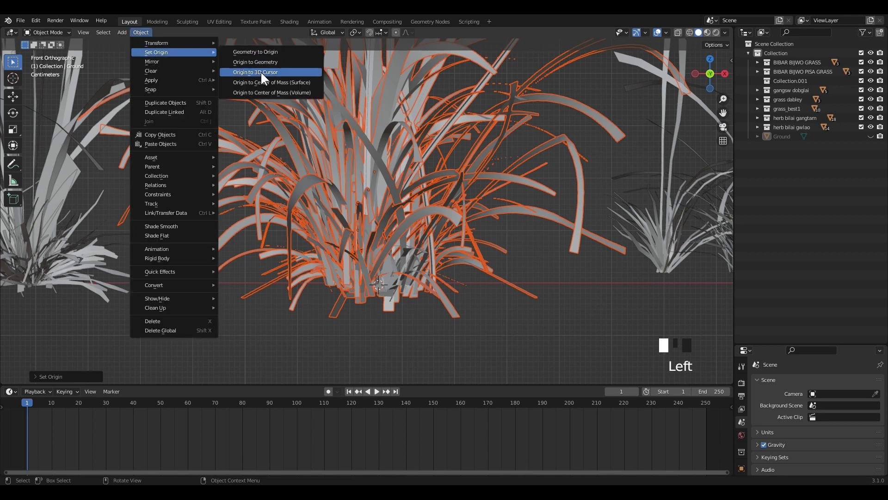
click(264, 73)
Set the origins of the outermost tall grass group to the 3D cursor placed at its base, and save the file
scroll(185, 249, down, 8)
scroll(185, 253, up, 5)
click(13, 79)
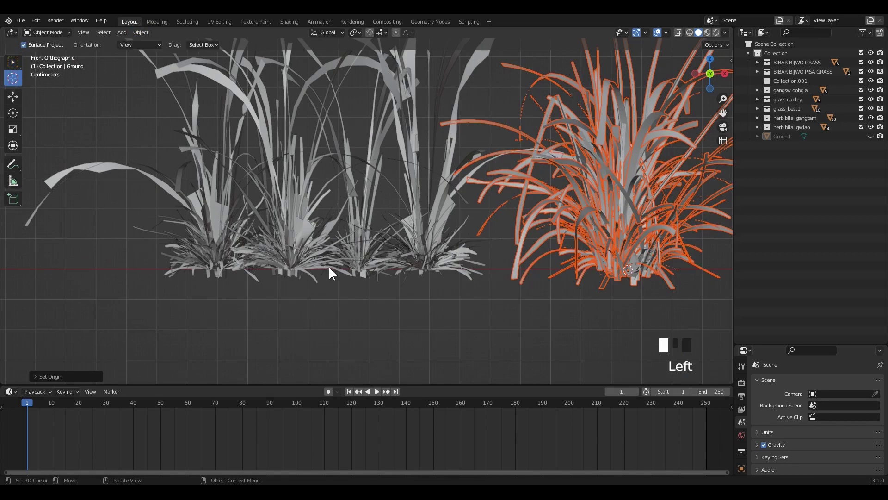
click(13, 61)
drag(178, 337, 469, 256)
click(141, 33)
mouse_move(156, 52)
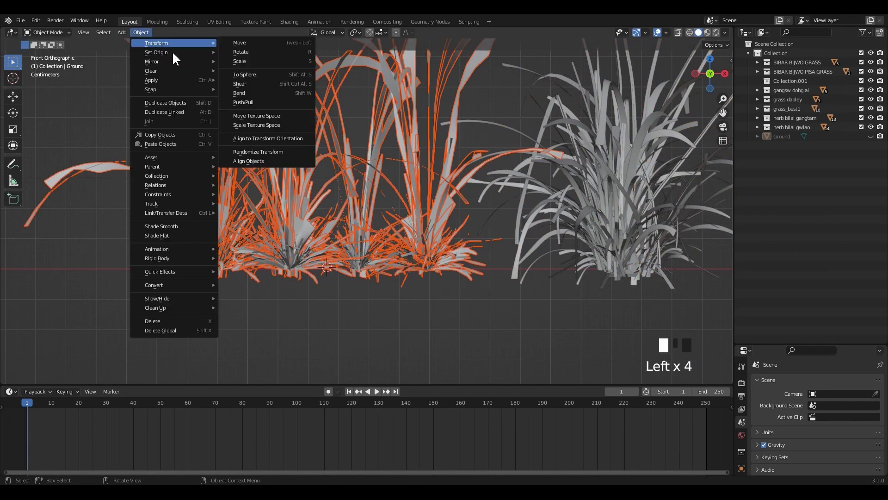
click(263, 66)
scroll(417, 202, down, 8)
middle_drag(416, 202, 337, 266)
click(337, 266)
key(ctrl+s)
Move all the plants together along the X axis away from the scene centre and save the file
scroll(194, 174, down, 4)
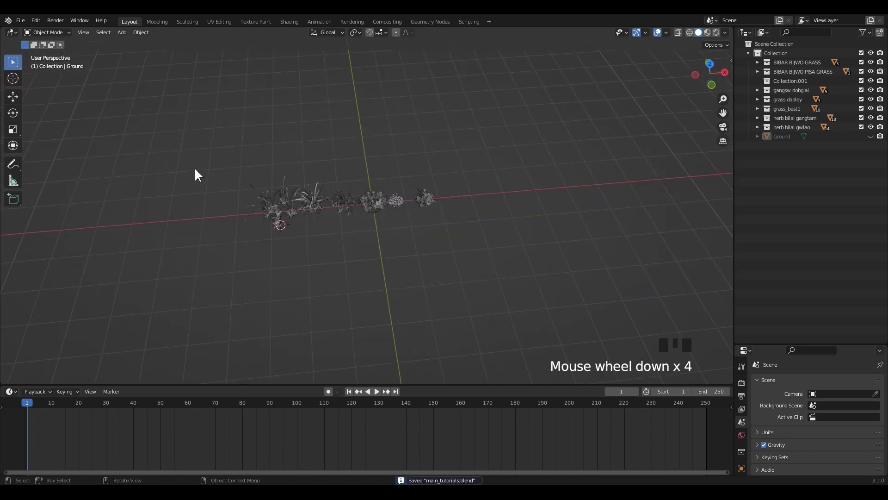
drag(195, 174, 567, 240)
middle_drag(566, 239, 395, 287)
key(g)
key(x)
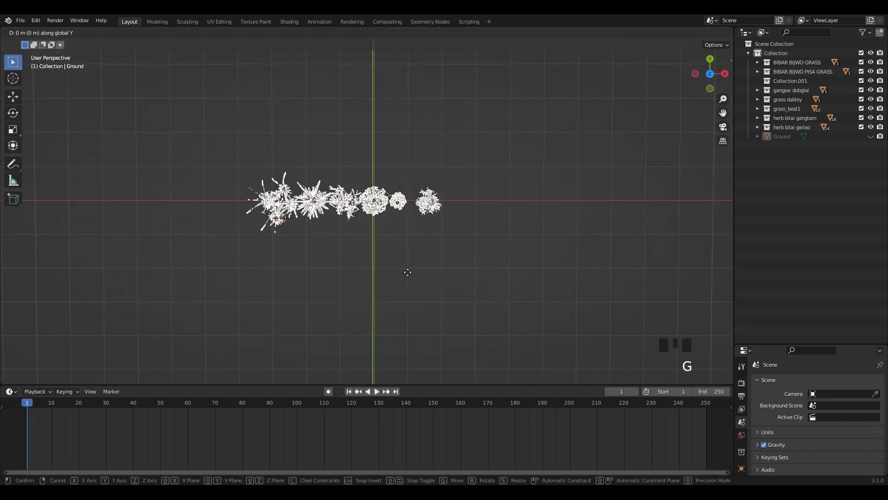
click(134, 270)
middle_drag(134, 270, 393, 240)
click(452, 284)
key(ctrl+s)
Unhide the Ground plane and snap the 3D cursor to the world origin
click(870, 136)
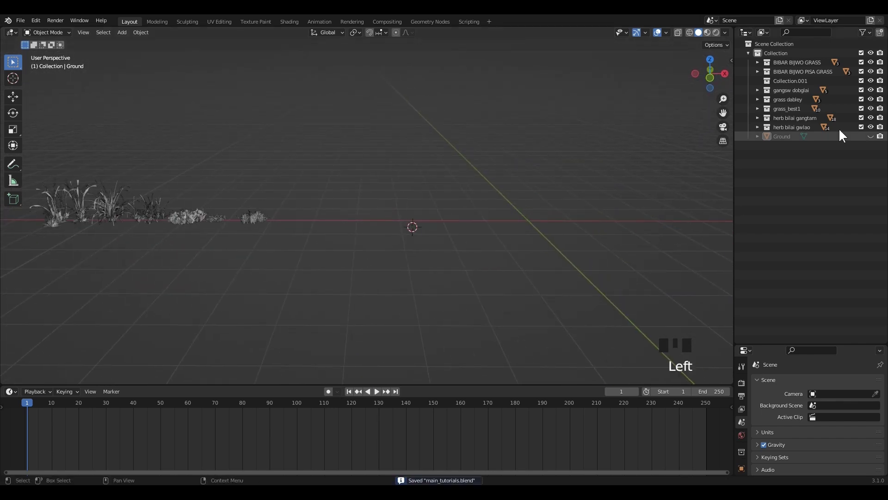
shift+middle_drag(601, 229, 484, 299)
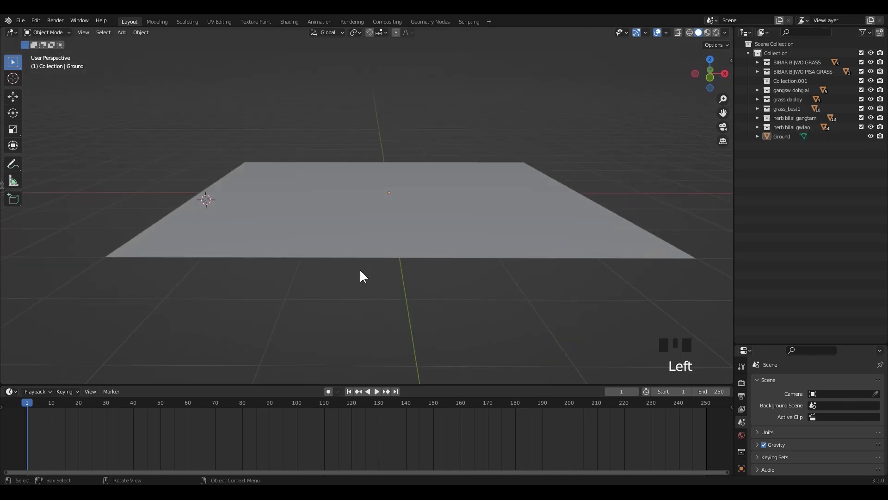
key(shift+s)
Add an Environment Texture to the world background colour and load spruit_sunrise_4k.hdr from the hdri folder
drag(766, 345, 772, 148)
click(742, 240)
click(809, 250)
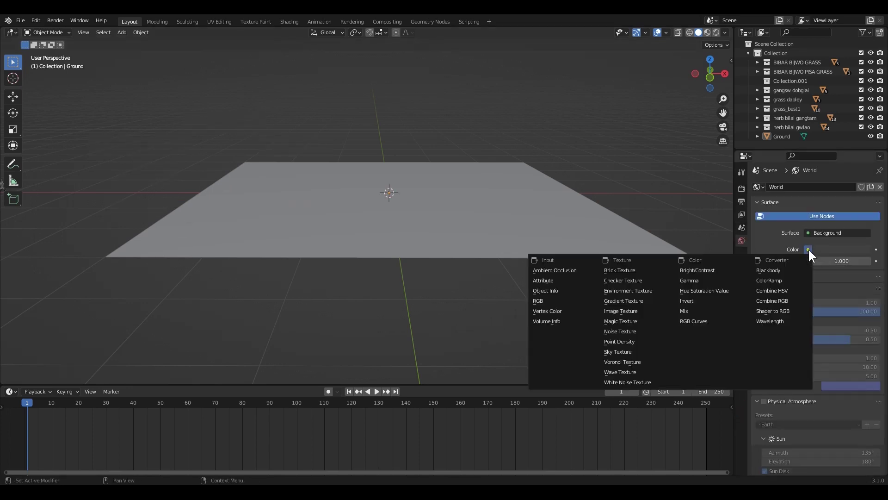
click(637, 293)
click(852, 262)
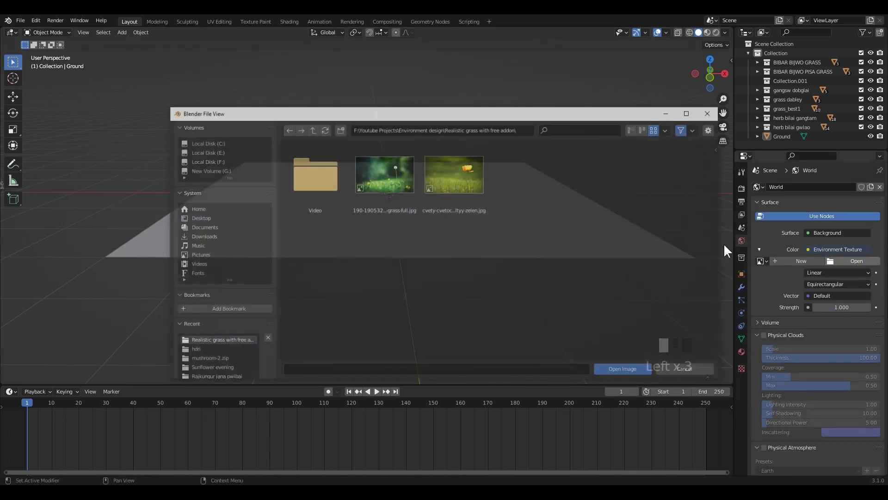
click(210, 350)
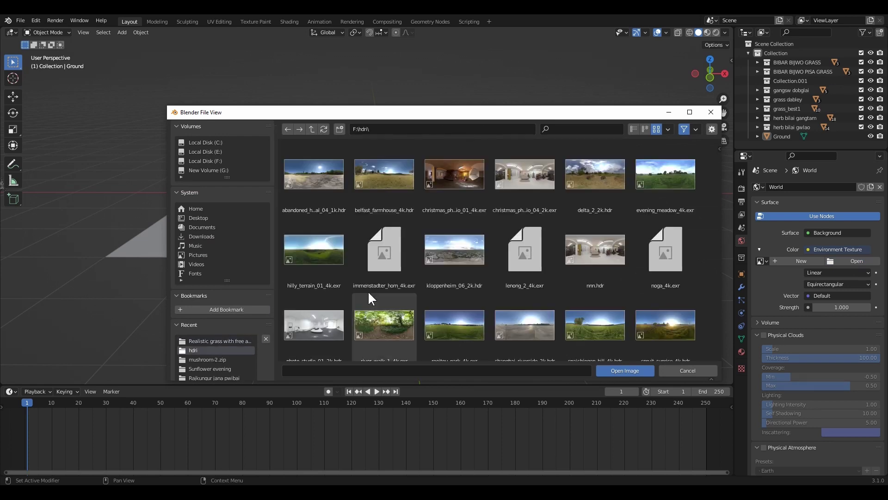
scroll(368, 291, down, 1)
click(657, 305)
click(622, 370)
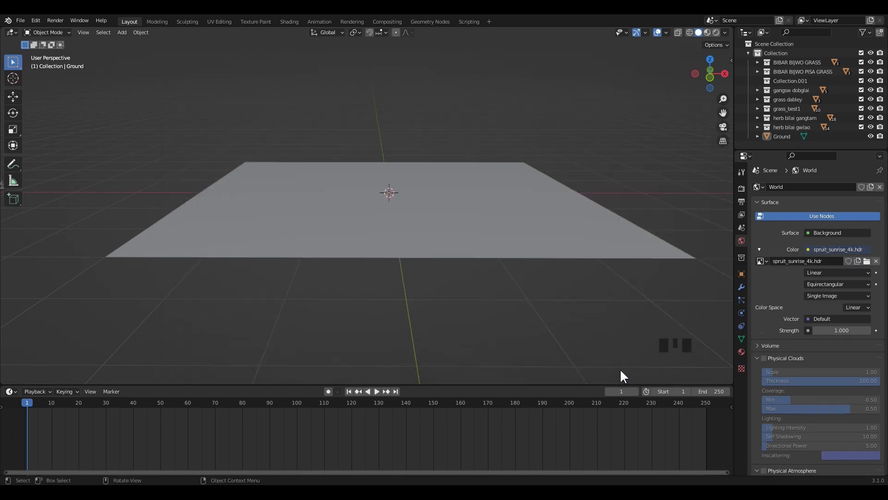
Preview the ground plane under the HDRI in rendered shading, then return to solid shading
click(716, 32)
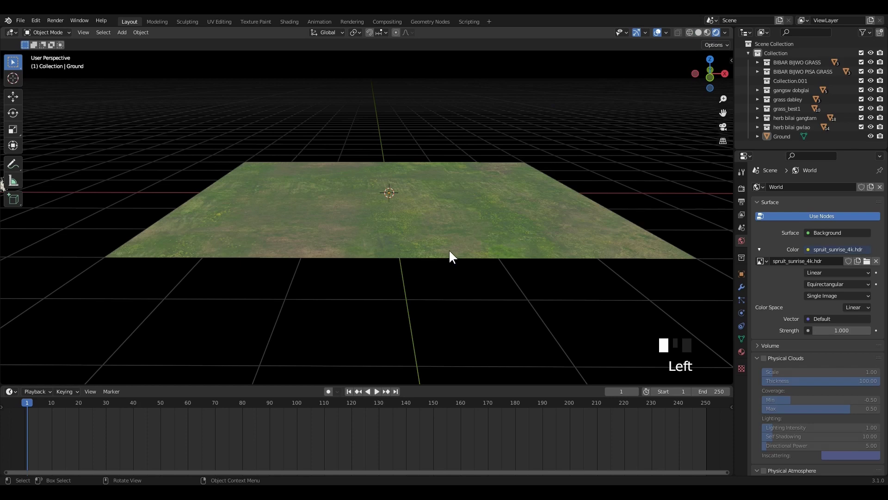
mouse_move(423, 207)
middle_down()
mouse_move(414, 222)
mouse_move(601, 209)
mouse_move(523, 236)
mouse_move(578, 194)
middle_up()
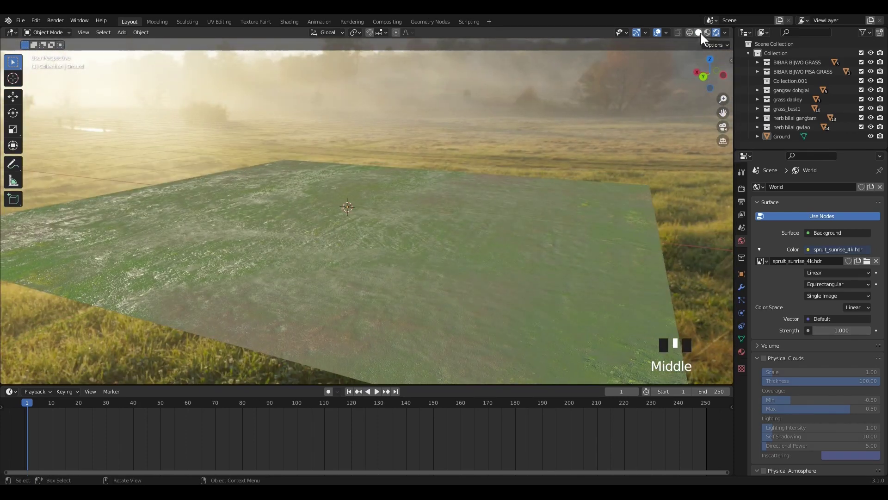
click(699, 32)
Set the render engine to Cycles
click(742, 188)
click(846, 187)
click(828, 215)
scroll(767, 323, down, 8)
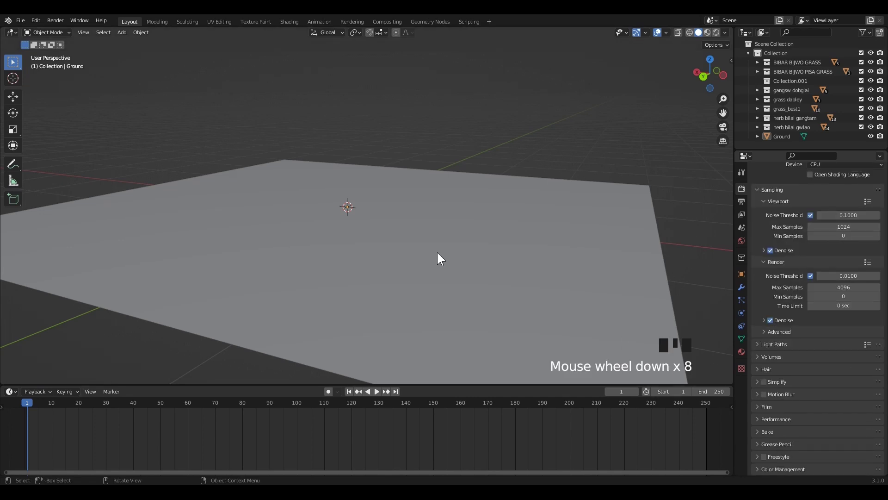
Enable a transparent film background and set the colour management view transform to Standard
middle_drag(440, 259, 481, 259)
click(768, 406)
scroll(790, 401, down, 12)
click(768, 442)
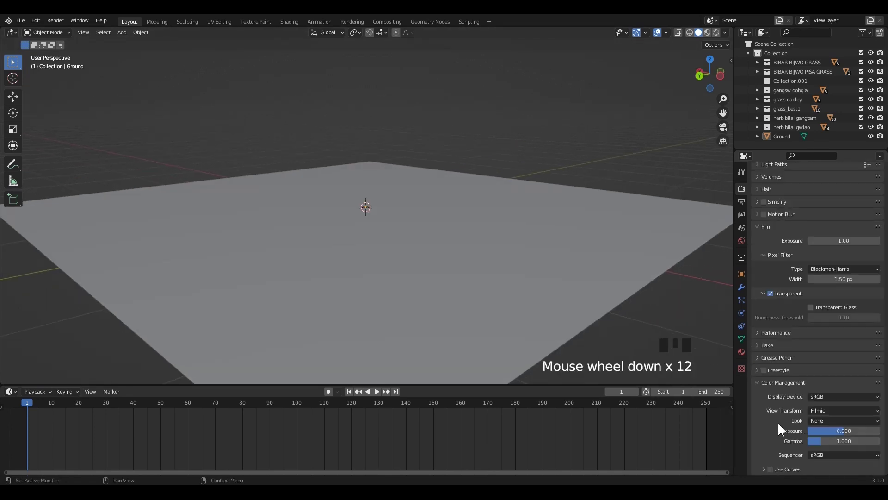
click(833, 410)
click(828, 417)
Isolate the dense grass clump in local view and display it in rendered shading
middle_drag(416, 269, 243, 188)
drag(461, 199, 496, 234)
mouse_move(500, 290)
shift+middle_down()
mouse_move(327, 245)
mouse_move(393, 304)
mouse_move(416, 292)
shift+middle_up()
key(KP_Divide)
click(716, 32)
click(663, 137)
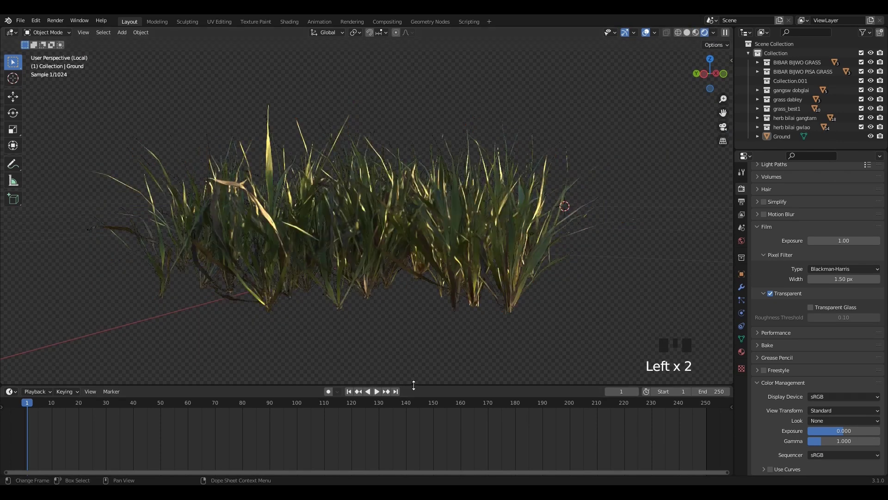
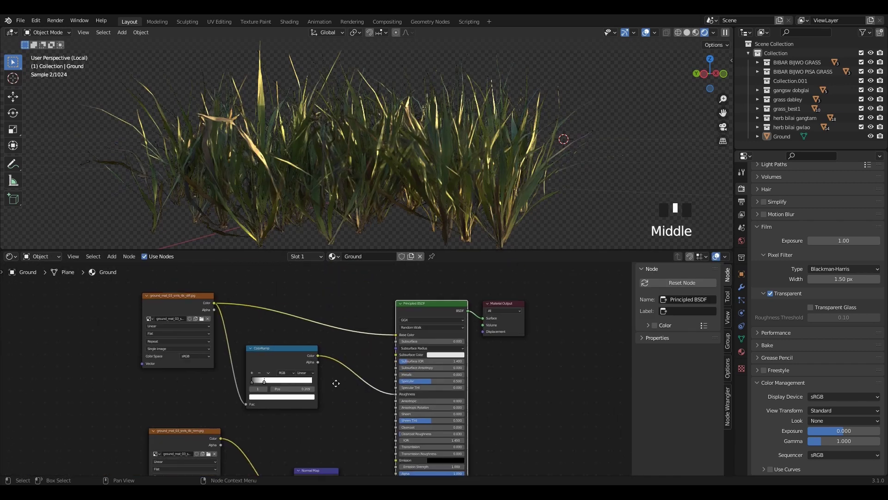
Set the Principled BSDF's Subsurface to 0.2 in the displayed Ground material
middle_drag(317, 338, 160, 364)
scroll(204, 356, up, 4)
middle_drag(361, 187, 466, 182)
scroll(509, 192, up, 2)
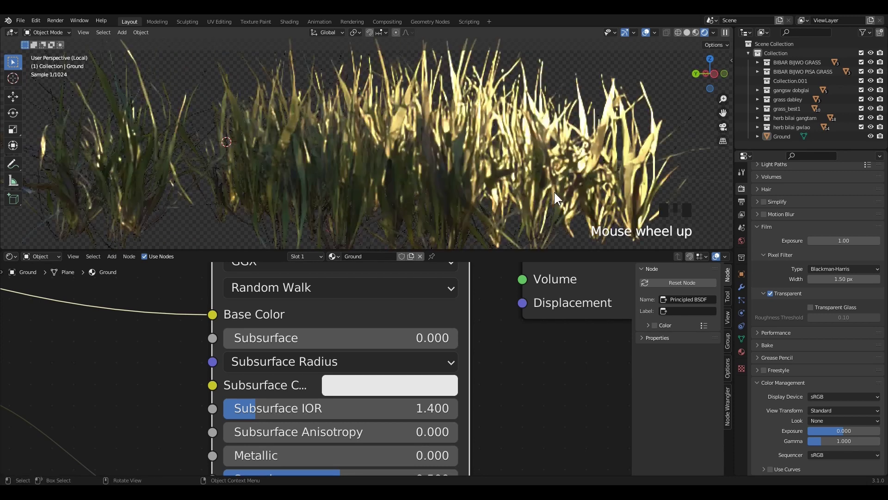
click(392, 345)
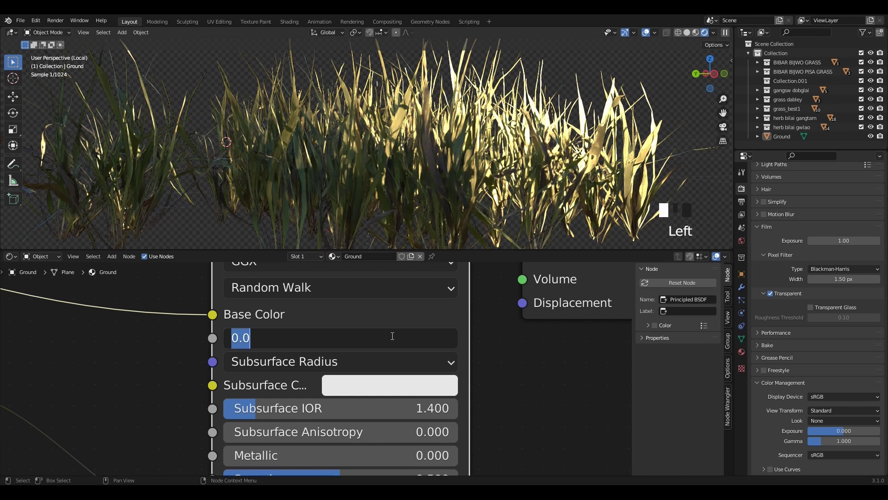
text(.2)
key(Return)
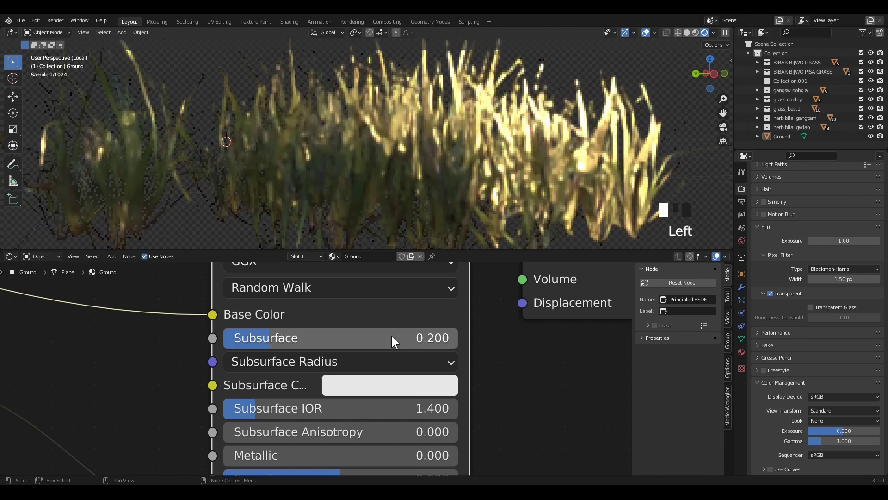
Set the Principled BSDF's Subsurface Color to bright green, with hue 0.336, saturation 0.950 and maximum brightness
click(388, 387)
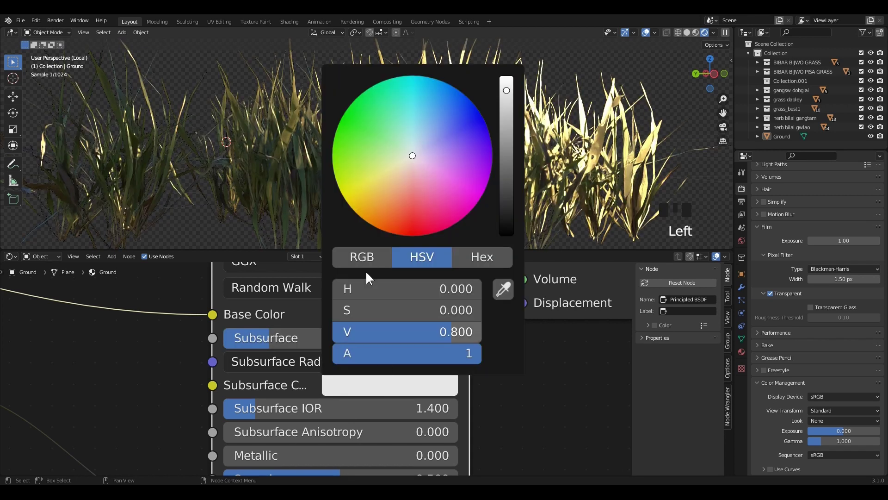
click(361, 123)
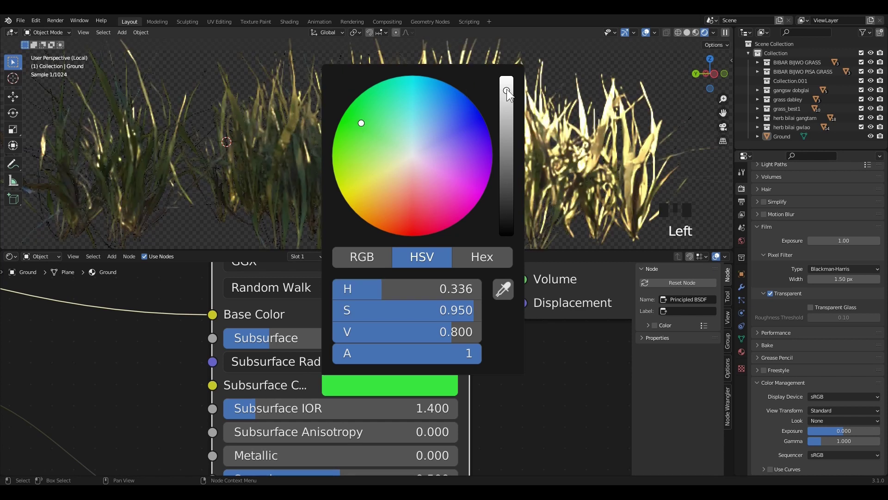
drag(507, 89, 506, 76)
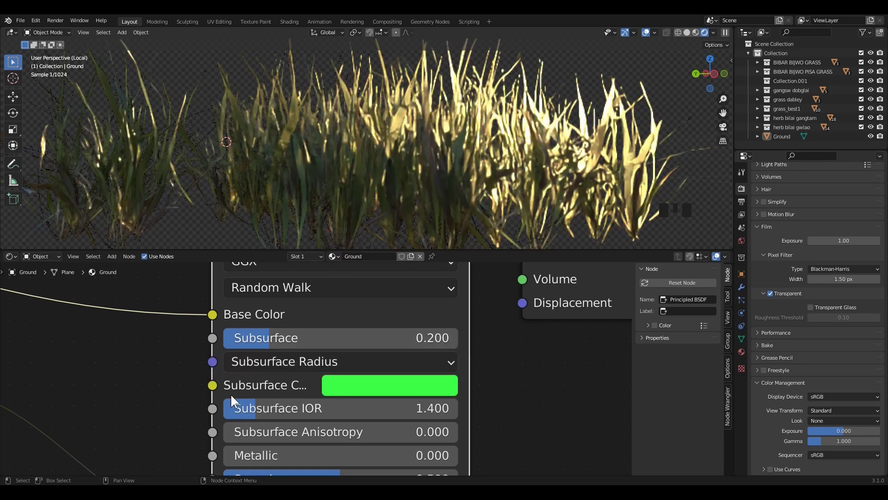
Set the Ground material's Subsurface to 0.3 and its Subsurface Color to bright green with hue 0.335, saturation 0.984 and value 1.000
click(373, 338)
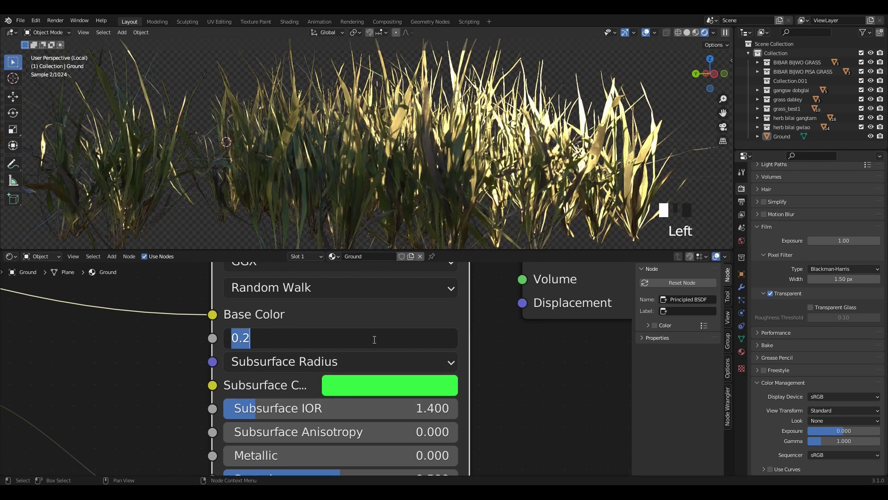
text(.)
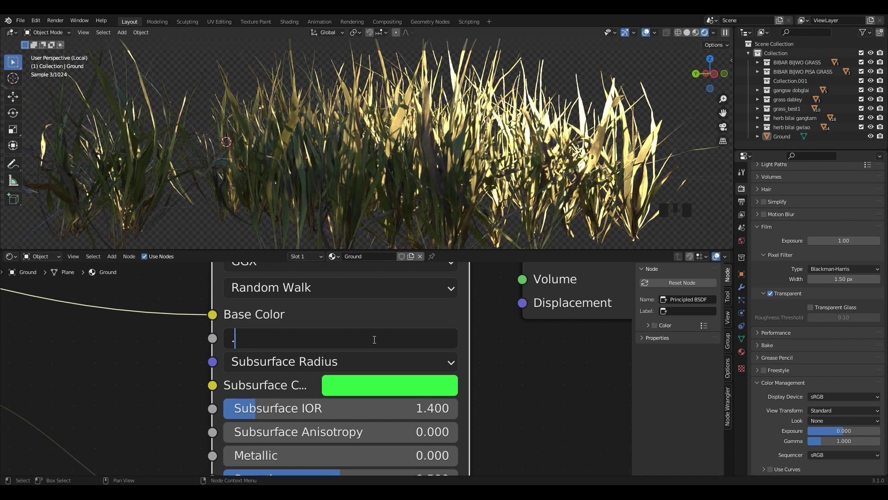
text(3)
key(Return)
click(381, 388)
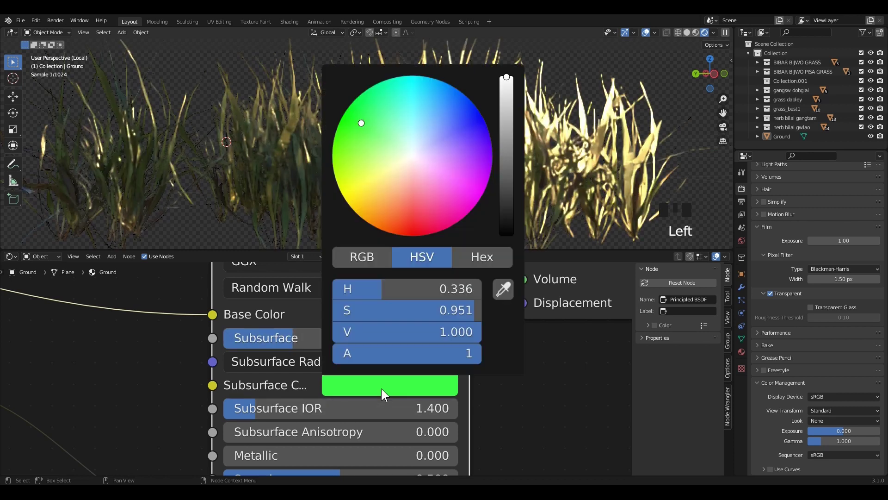
click(354, 118)
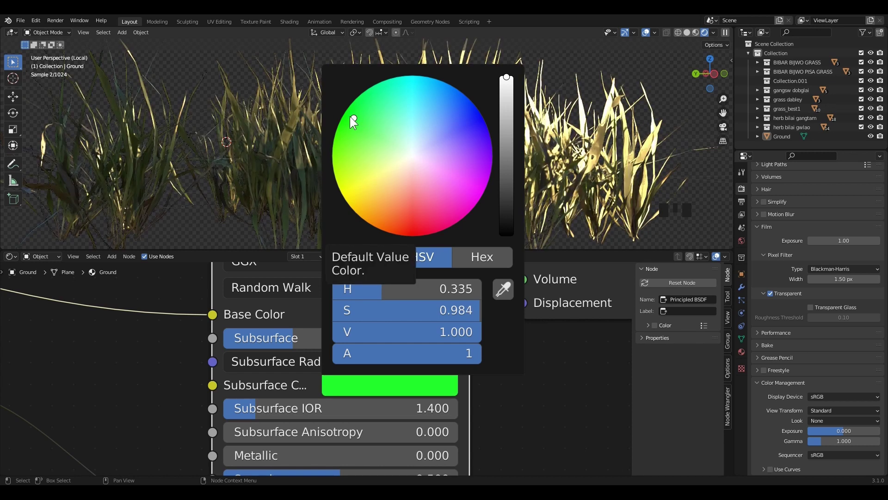
click(646, 81)
Leave the grass clump's local view, isolate the low round-leaved plant patch and display it in rendered shading
scroll(634, 70, down, 7)
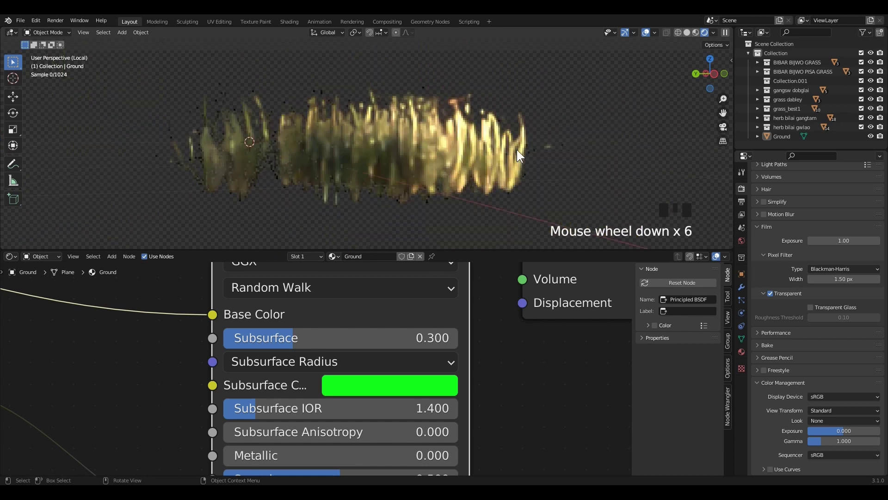
click(687, 33)
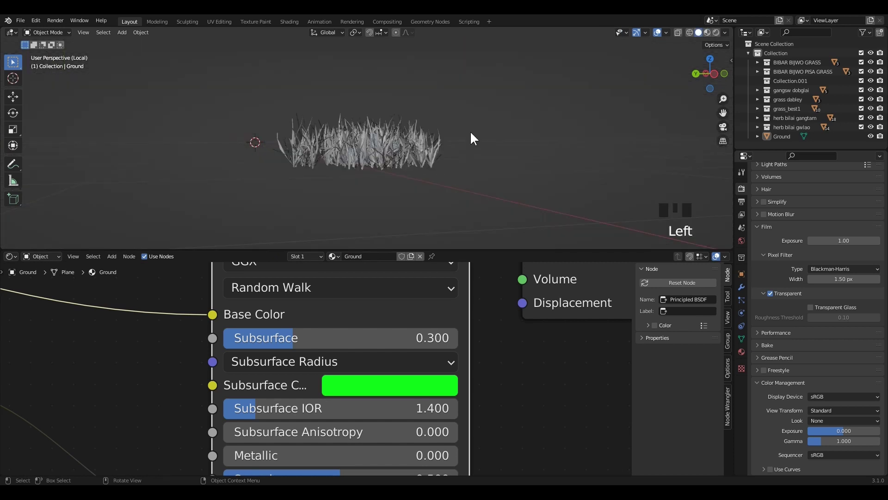
key(KP_Divide)
middle_drag(393, 185, 458, 180)
scroll(346, 186, up, 4)
shift+middle_drag(343, 187, 315, 102)
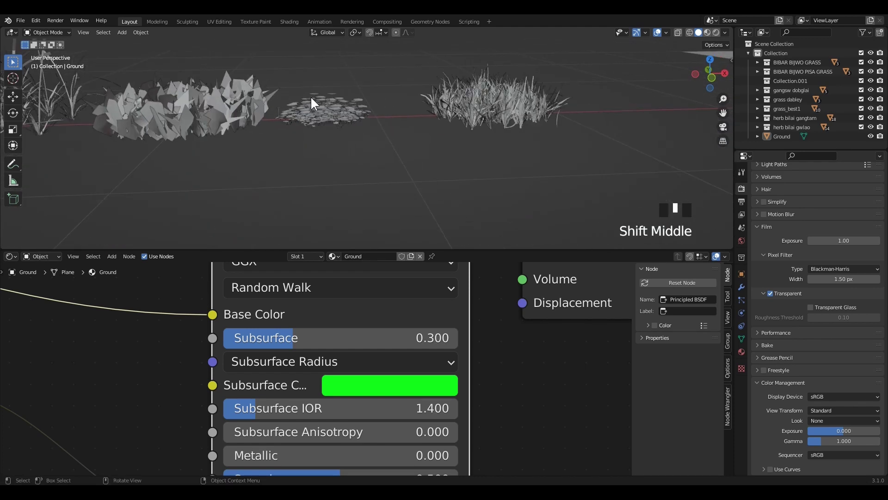
click(309, 99)
key(KP_Divide)
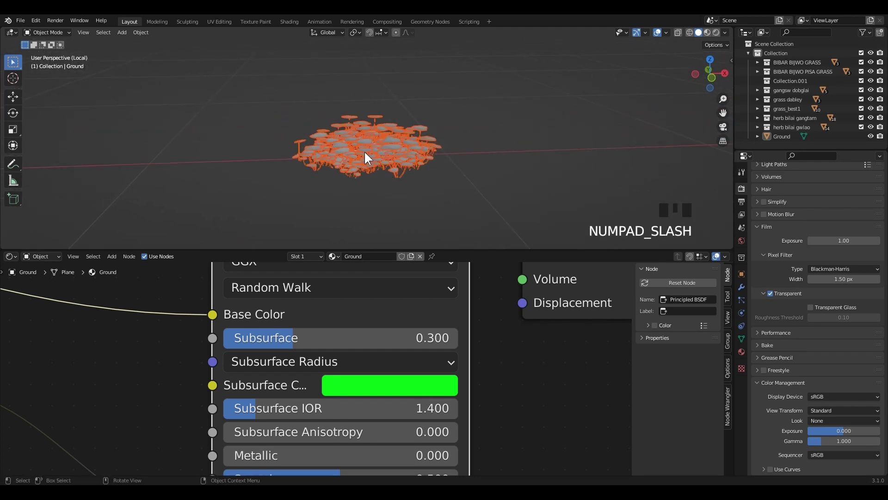
middle_drag(415, 179, 558, 162)
scroll(470, 190, up, 5)
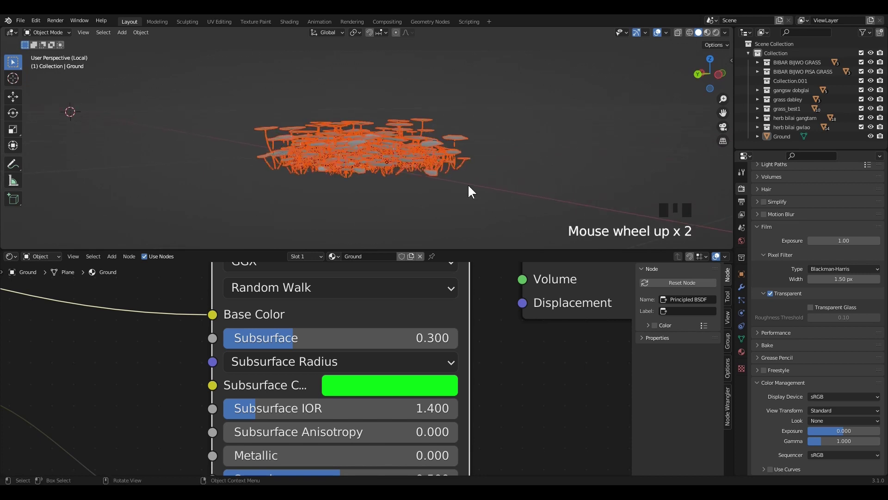
shift+scroll(512, 190, up, 2)
click(705, 51)
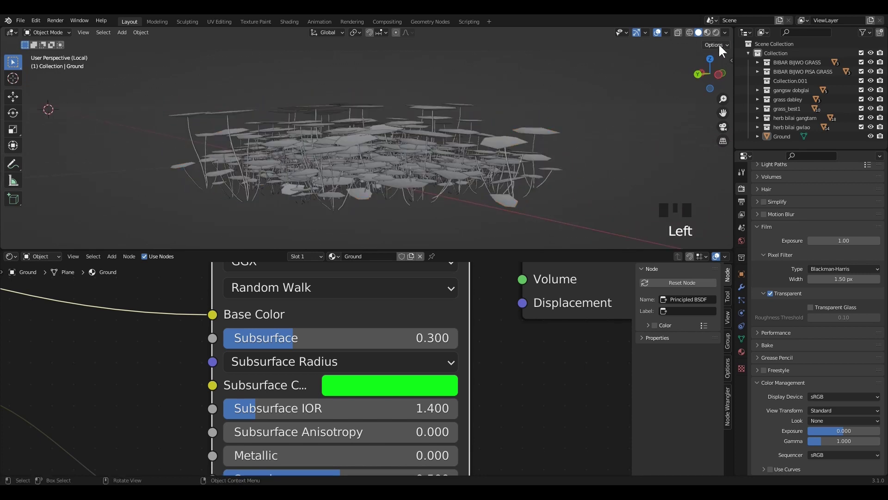
click(717, 32)
Set the Wood Sorrel material's Subsurface to 0.2 and Subsurface Color to green with hue 0.334, saturation 0.994 and value 1.000; save the file
click(501, 165)
scroll(490, 379, up, 2)
click(399, 338)
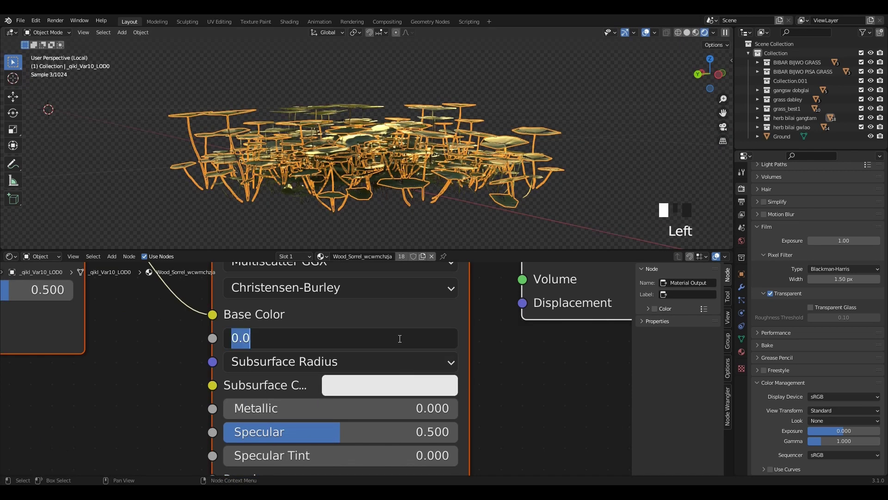
key(Return)
click(389, 385)
click(512, 88)
click(349, 115)
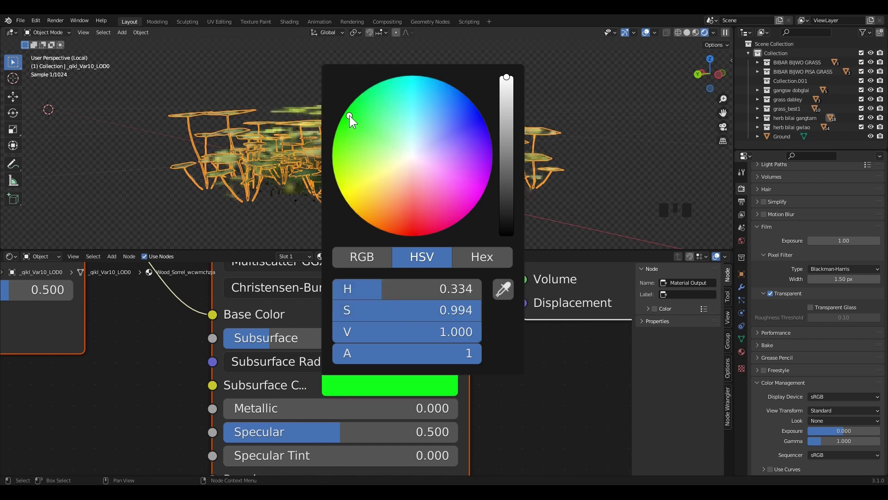
key(ctrl+s)
Switch the local view from the round-leaved patch to the short grass clumps of grass_best1 and display them in rendered shading
click(687, 32)
scroll(368, 159, down, 7)
key(KP_Divide)
shift+middle_drag(485, 146, 359, 137)
click(463, 162)
key(KP_Divide)
scroll(416, 192, up, 2)
click(716, 32)
shift+middle_drag(471, 157, 451, 168)
scroll(583, 205, up, 2)
Set the Grass_Clumps material's Subsurface to 0.2 and its Subsurface Color to bright green with hue 0.334, saturation 0.992 and value 1.000
click(428, 167)
click(427, 168)
click(351, 337)
text(.2)
key(Return)
click(391, 387)
scroll(350, 135, up, 4)
drag(350, 135, 349, 115)
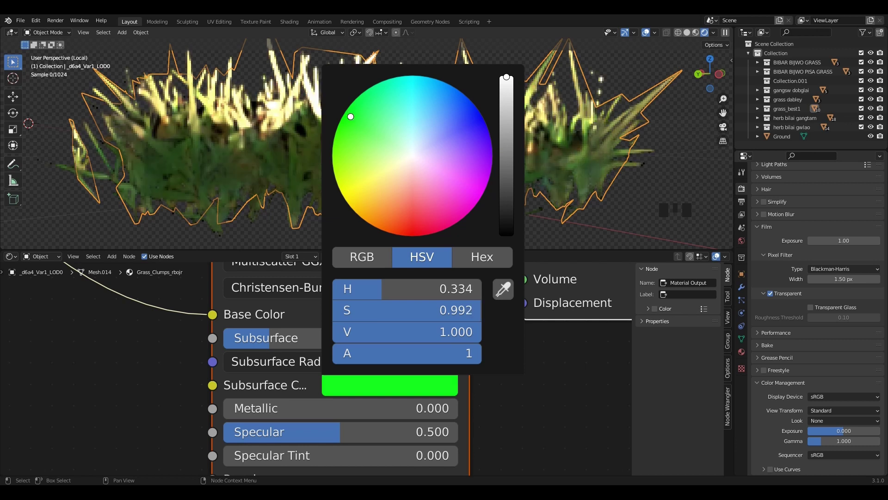
scroll(601, 157, down, 5)
middle_drag(511, 154, 545, 163)
click(546, 163)
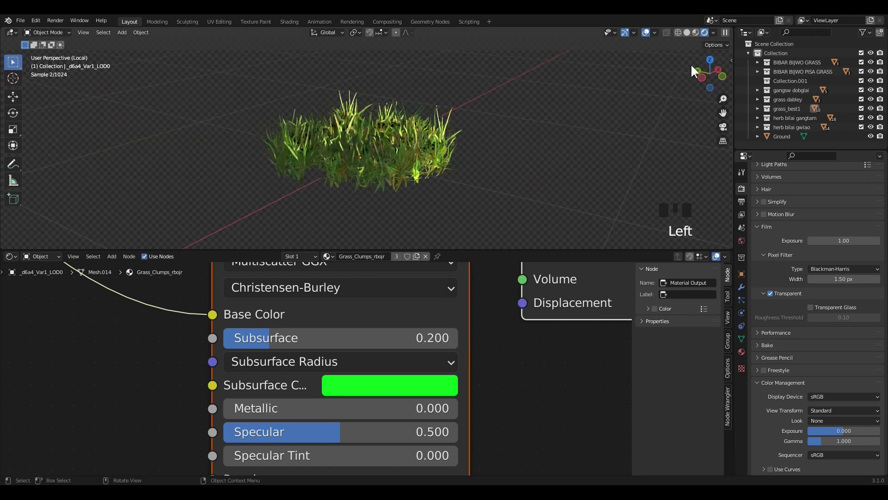
Isolate the tall grass of the BIBAR BIJWO PISA GRASS collection in rendered shading and select one of its plants
key(KP_Divide)
click(271, 123)
key(KP_Divide)
mouse_move(441, 189)
shift+middle_down()
mouse_move(463, 105)
mouse_move(483, 145)
mouse_move(529, 179)
shift+middle_up()
key(z)
double_click(479, 169)
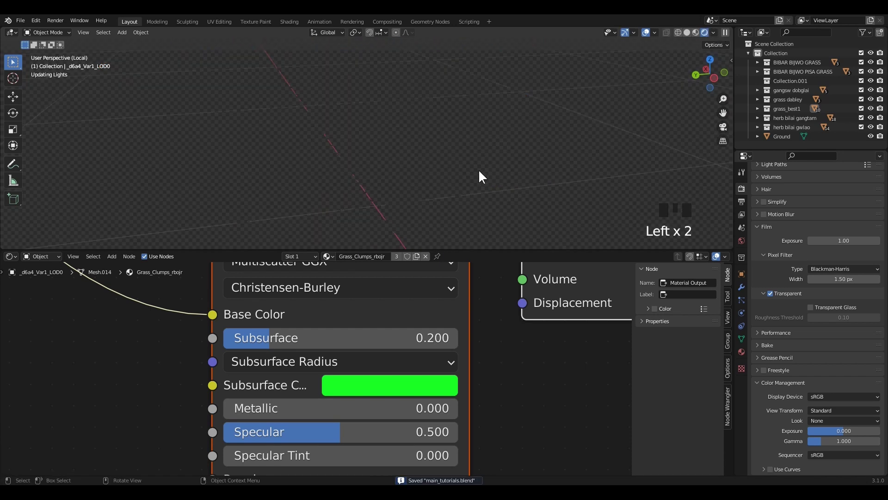
click(412, 171)
middle_drag(412, 171, 534, 215)
scroll(398, 236, up, 2)
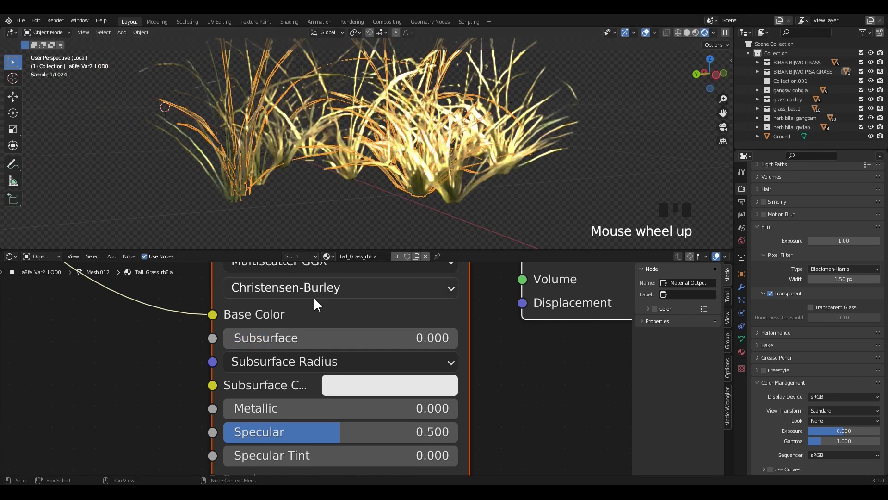
Set the Tall_Grass_rbEla material's Subsurface to 0.1 and its Subsurface Color to fully bright, saturated green
click(409, 351)
text(.1)
key(Return)
click(380, 403)
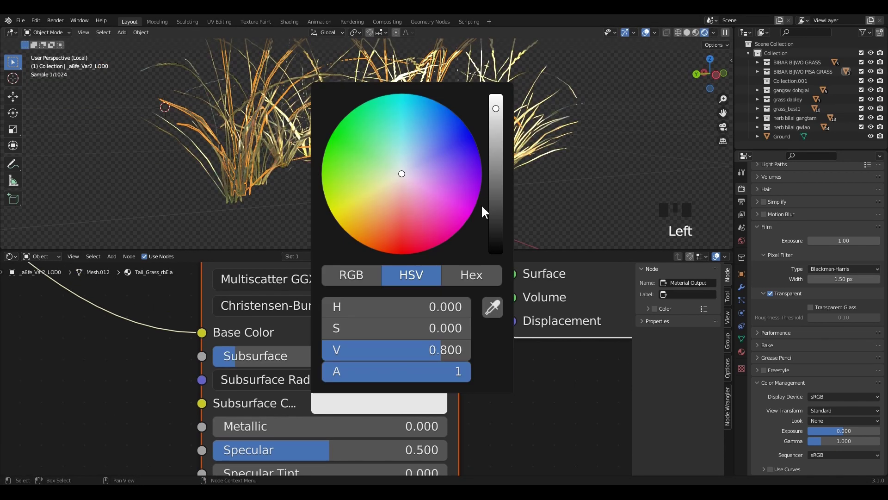
click(496, 109)
click(344, 146)
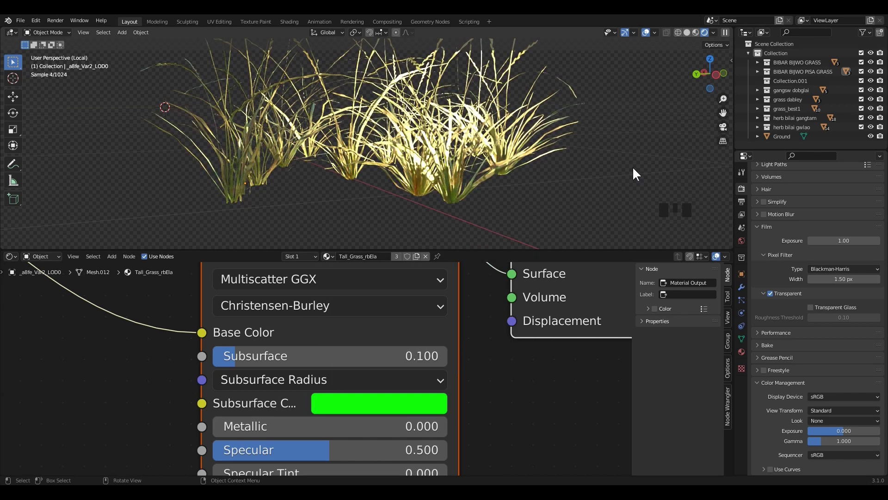
Isolate the tall grass of the BIBAR BIJWO GRASS collection in local view, display it in rendered shading and select one of its plants
click(687, 33)
key(KP_Divide)
middle_drag(464, 169, 194, 152)
scroll(195, 152, down, 3)
click(196, 154)
key(KP_Divide)
scroll(460, 187, up, 6)
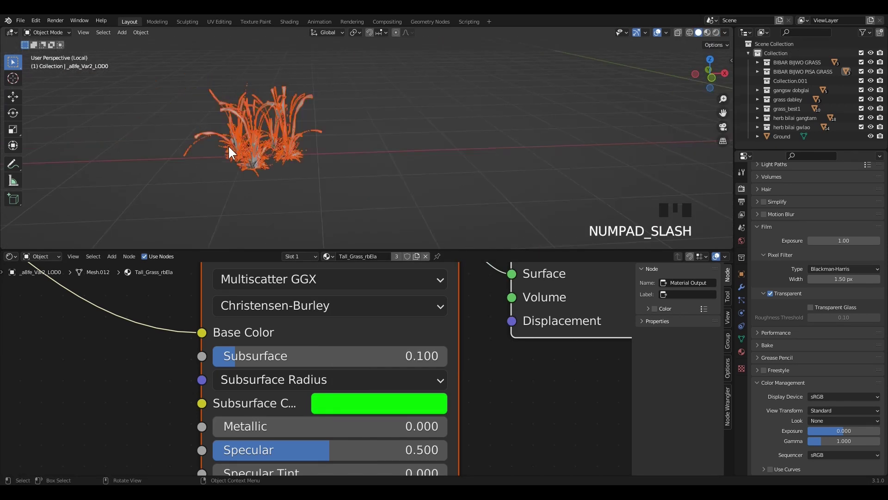
scroll(507, 132, up, 2)
click(618, 79)
click(716, 32)
click(332, 217)
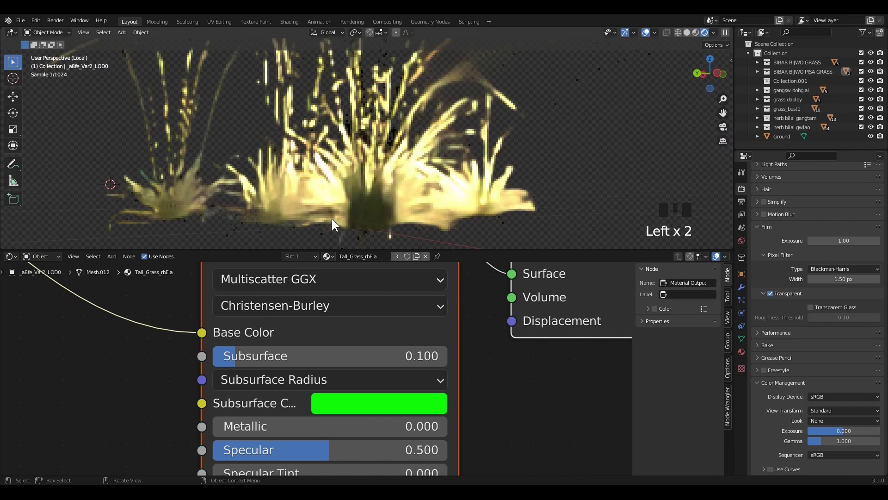
middle_drag(331, 217, 476, 201)
Set the selected tall grass material's Subsurface to 0.15 and its Subsurface Color to bright saturated green, and save the file
click(341, 354)
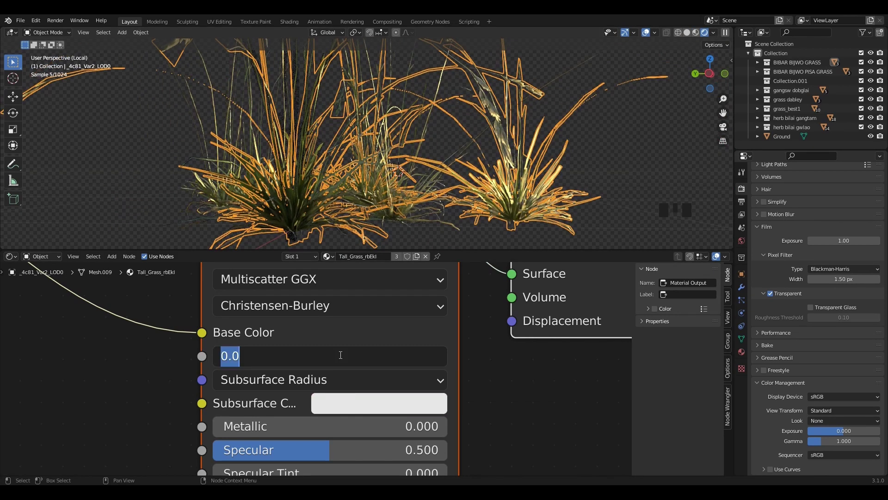
text(.15)
key(Return)
click(379, 402)
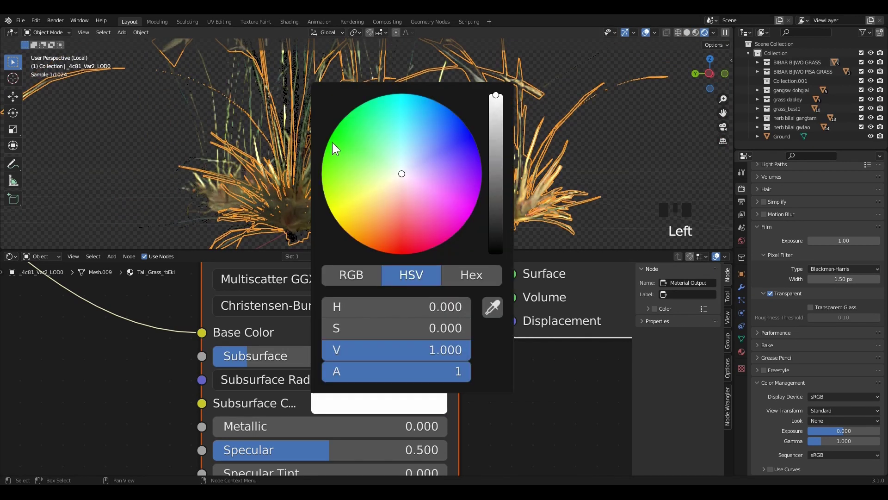
click(335, 150)
click(638, 143)
key(ctrl+s)
Leave local view in solid shading to show the plants with the ground, and box-select the row of plants
scroll(532, 143, down, 8)
key(KP_Divide)
scroll(463, 152, down, 2)
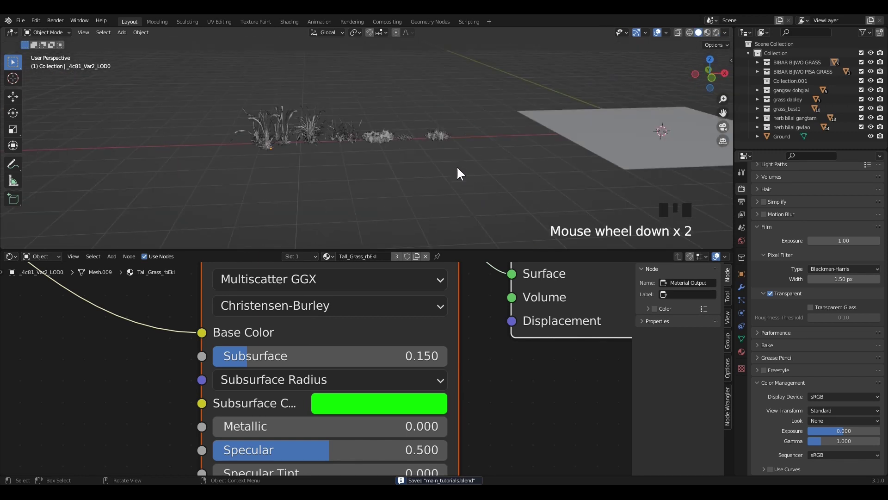
shift+middle_drag(449, 163, 660, 446)
drag(39, 146, 248, 310)
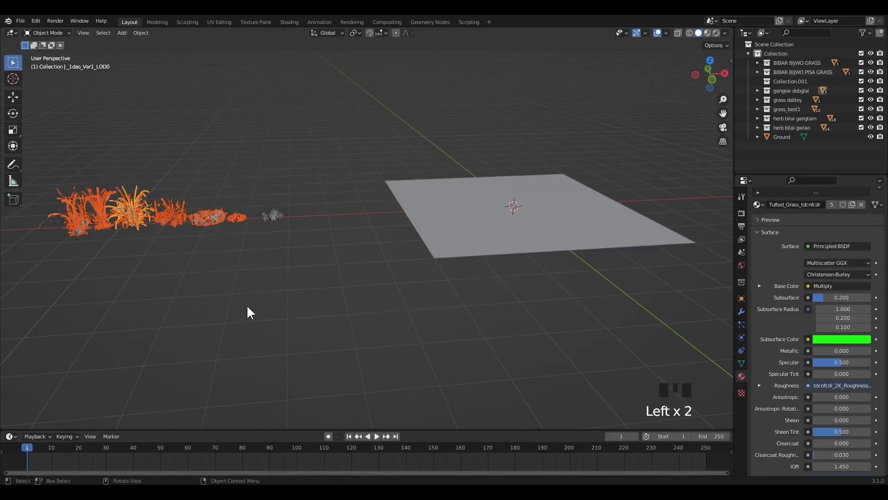
Hide every plant collection except grass dabley in the viewport, keeping Ground shown, and save the file
click(798, 63)
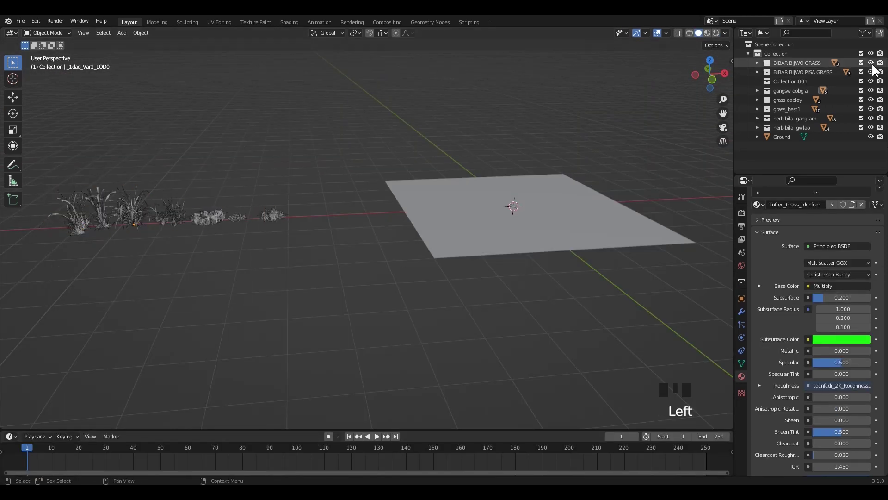
drag(871, 63, 871, 129)
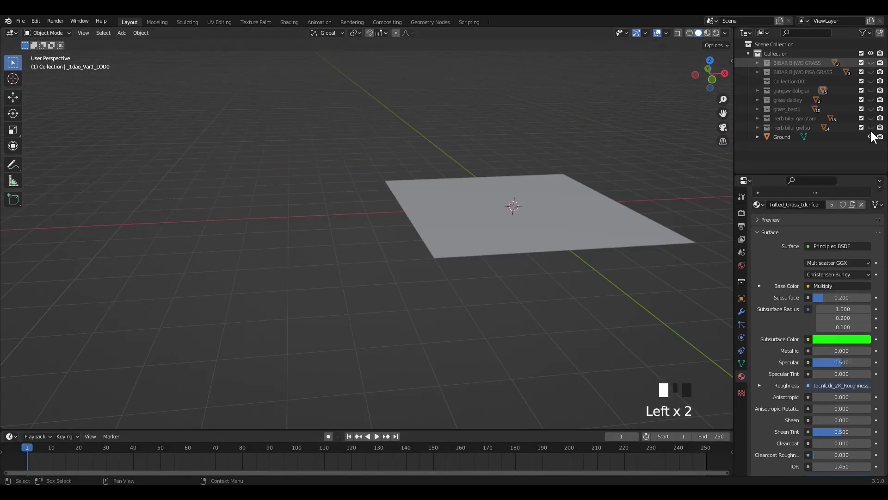
click(872, 127)
click(872, 128)
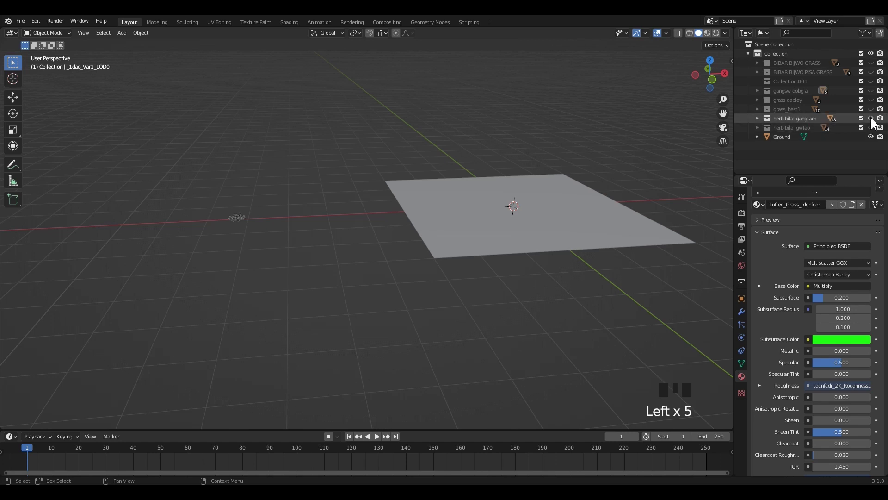
click(871, 118)
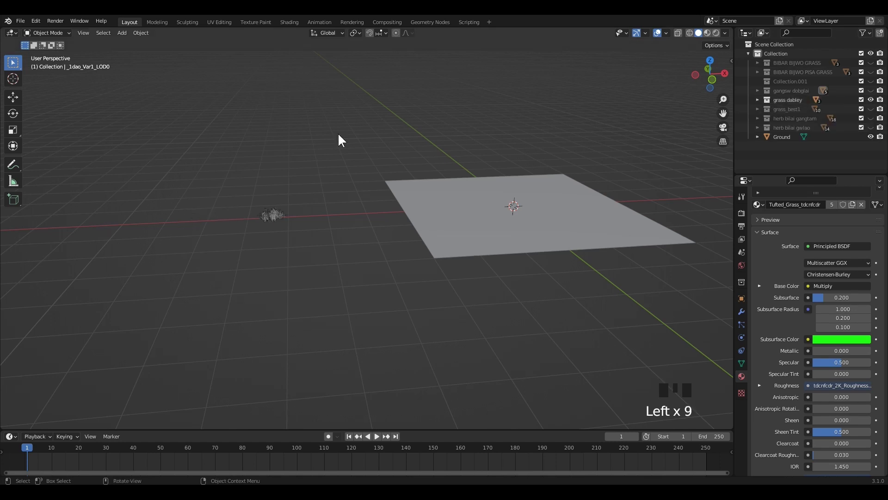
scroll(215, 222, up, 3)
click(134, 192)
click(447, 234)
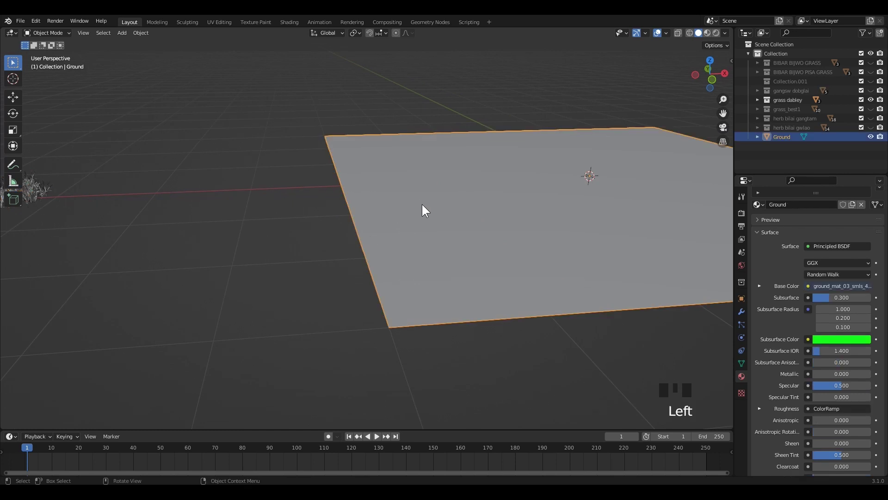
scroll(274, 239, down, 2)
click(274, 239)
key(ctrl+s)
shift+middle_drag(550, 250, 509, 249)
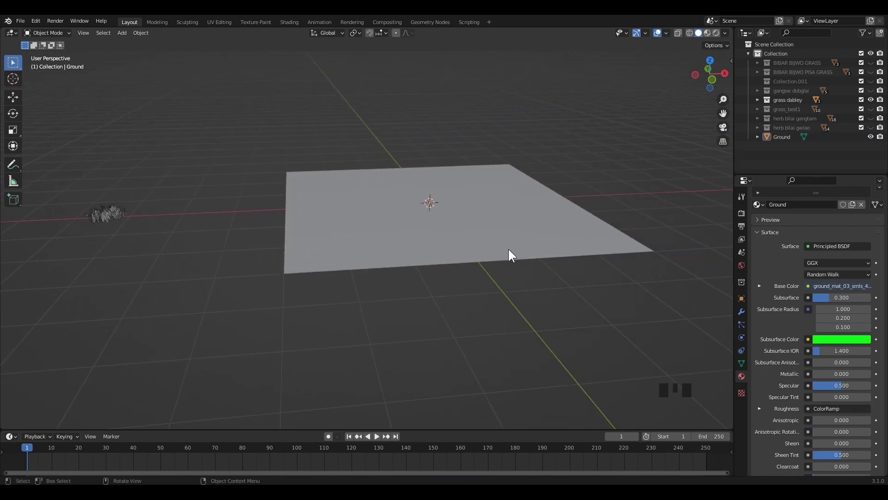
Select the grass dabley plants with Ground as the active object, and bring up the BagaPie operations for a look
drag(111, 223, 111, 223)
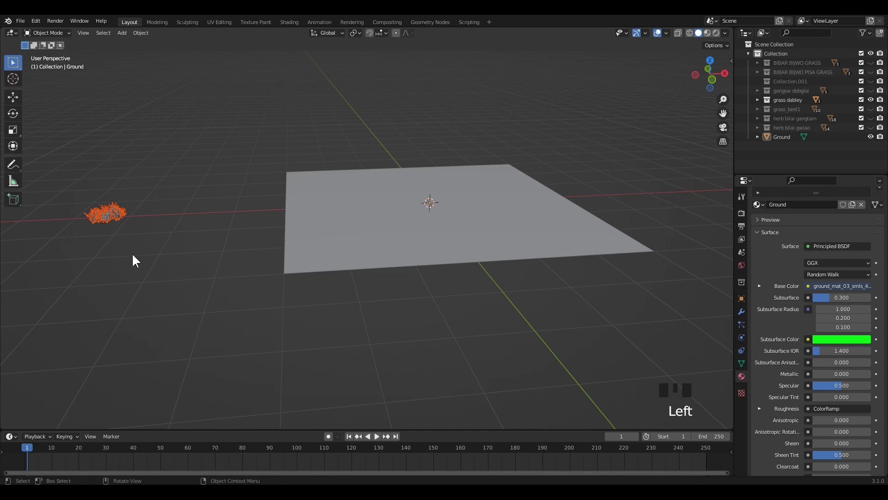
shift+click(340, 214)
key(j)
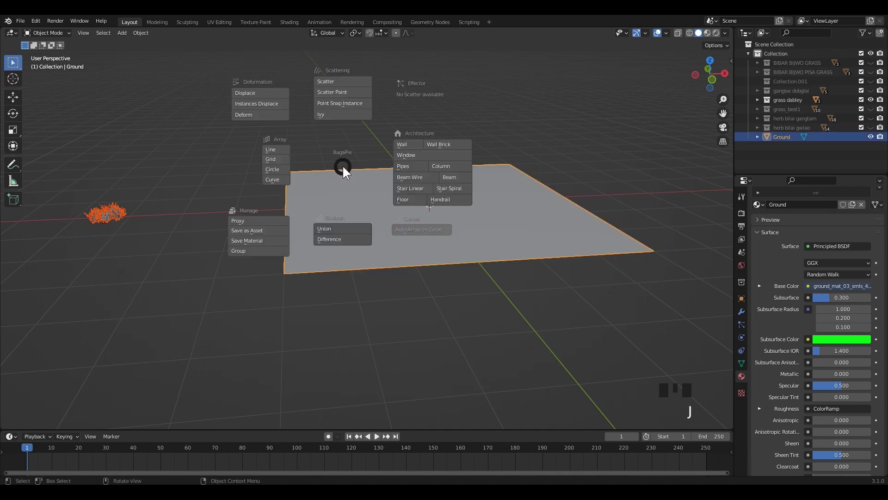
key(Escape)
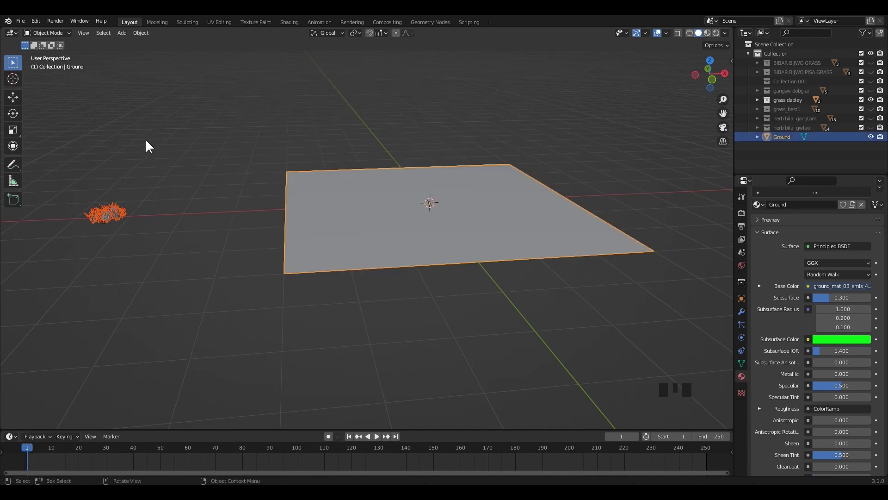
Look up the BagaPie Modifier add-on in the preferences by searching for "bagapie"
click(35, 21)
click(57, 153)
click(39, 116)
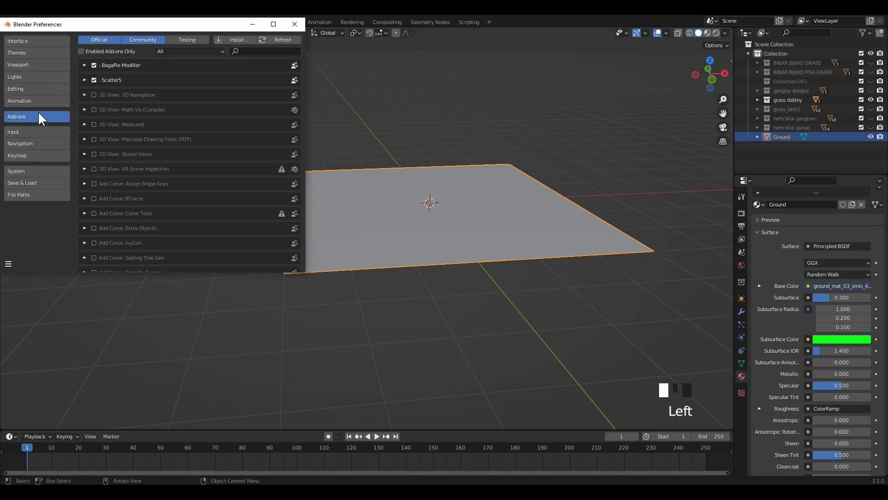
click(248, 51)
text(bagapie)
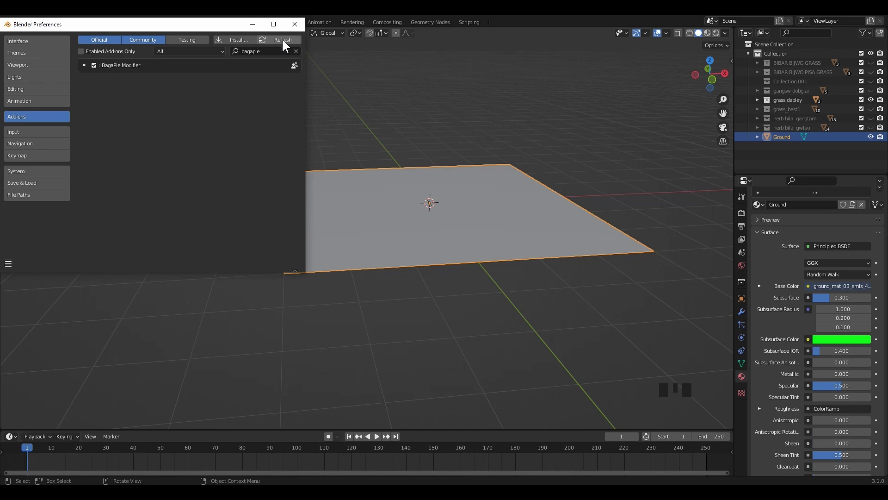
Close the preferences and show the BagaPie Modifier settings in the viewport sidebar
click(295, 25)
click(653, 179)
key(n)
click(728, 131)
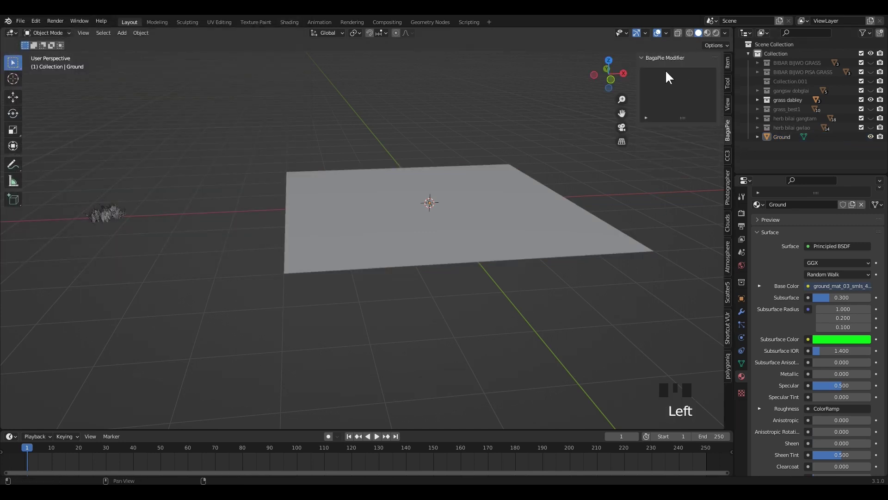
Select the grass dabley plants with Ground as the active object and apply BagaPie's Scatter Paint
drag(118, 220, 125, 224)
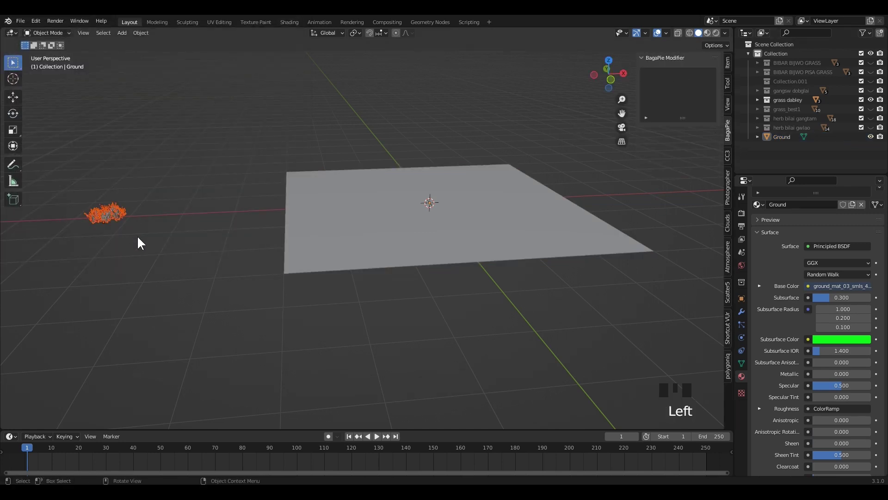
shift+click(341, 225)
key(j)
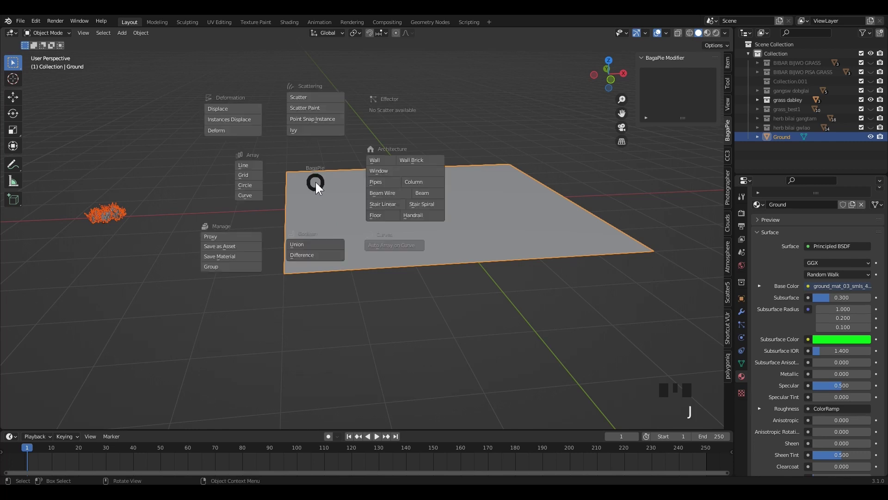
click(303, 109)
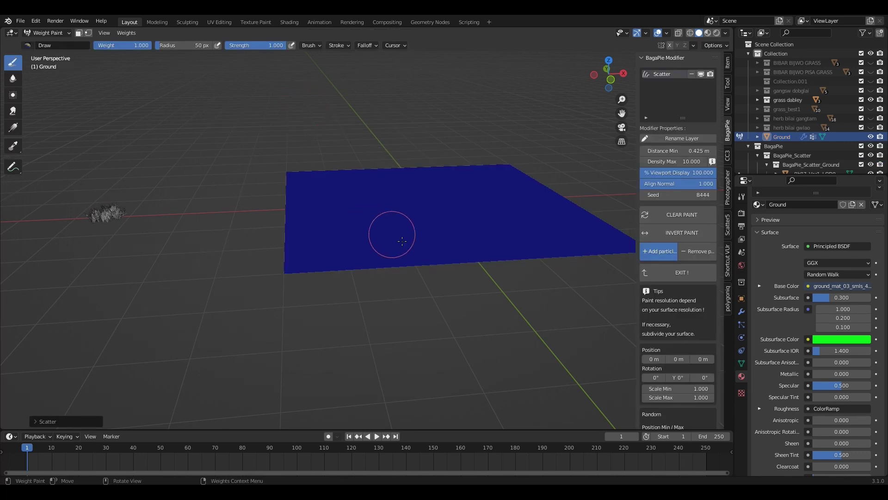
Enlarge the weight paint brush to a radius of 106 px and switch it to the Add brush
middle_drag(403, 249, 369, 282)
key(f)
click(349, 290)
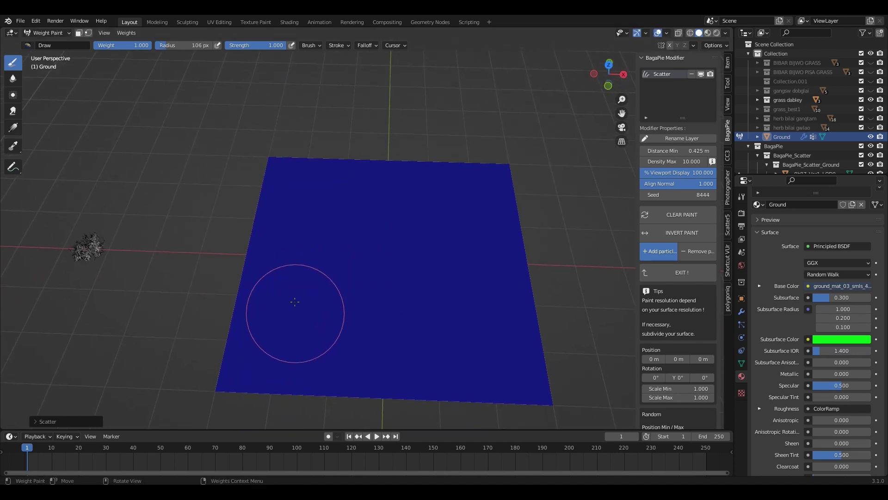
click(28, 45)
click(79, 74)
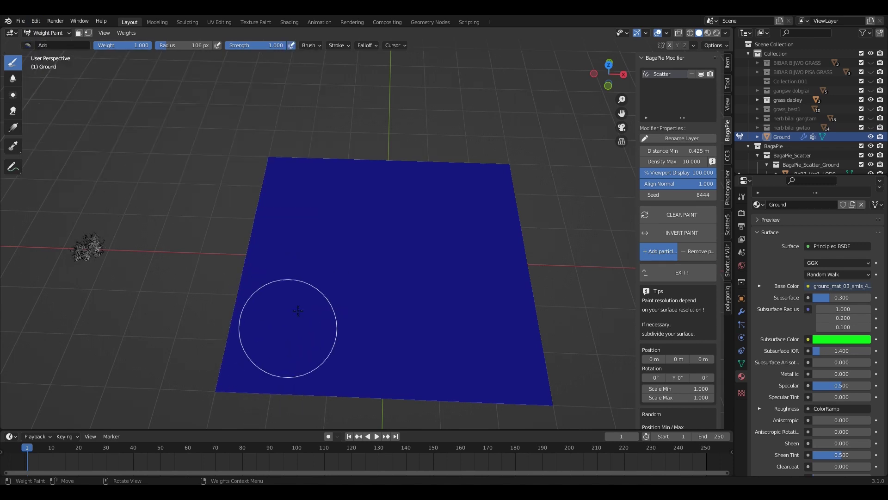
Leave Weight Paint for Object Mode, and subdivide the Ground mesh twice in Edit Mode
click(46, 33)
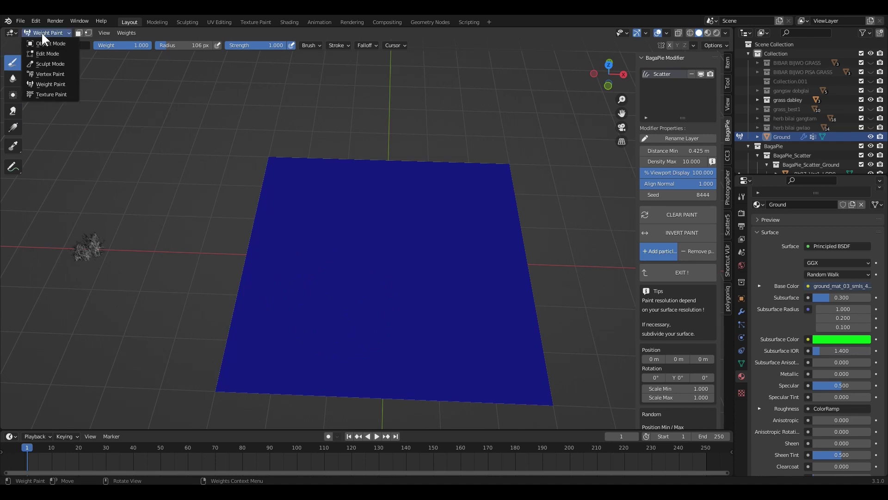
click(48, 44)
click(375, 276)
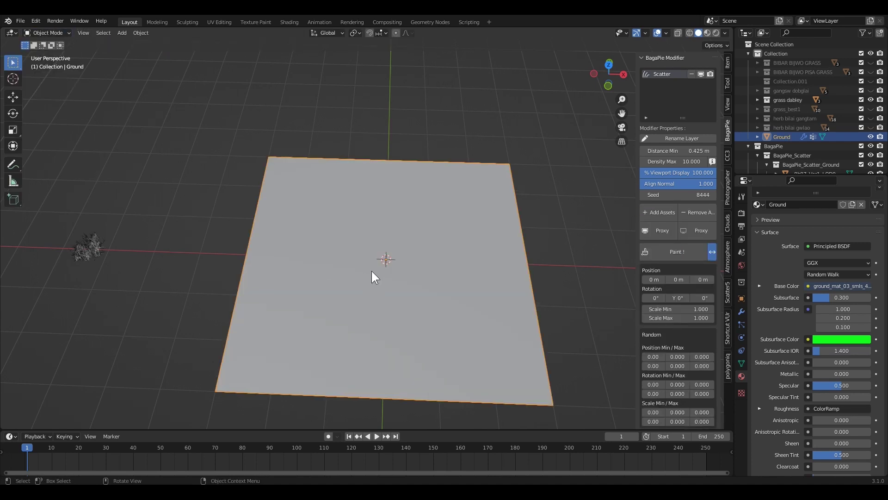
key(Tab)
right_click(421, 135)
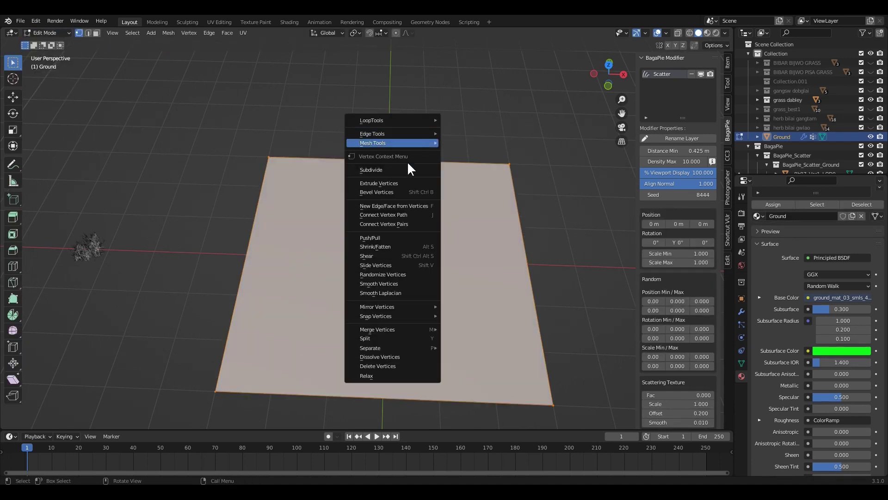
click(406, 167)
right_click(435, 135)
click(437, 136)
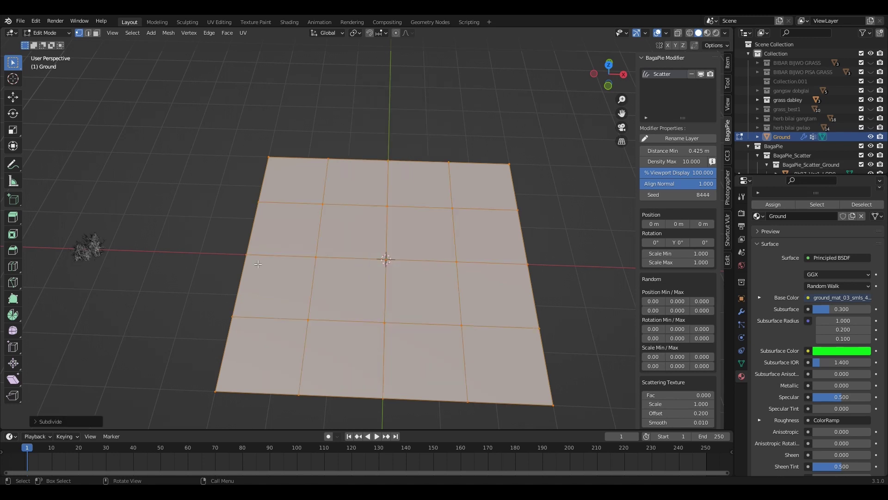
Set the last subdivision of Ground to 10 cuts, subdivide once more, and return to Object Mode
click(39, 422)
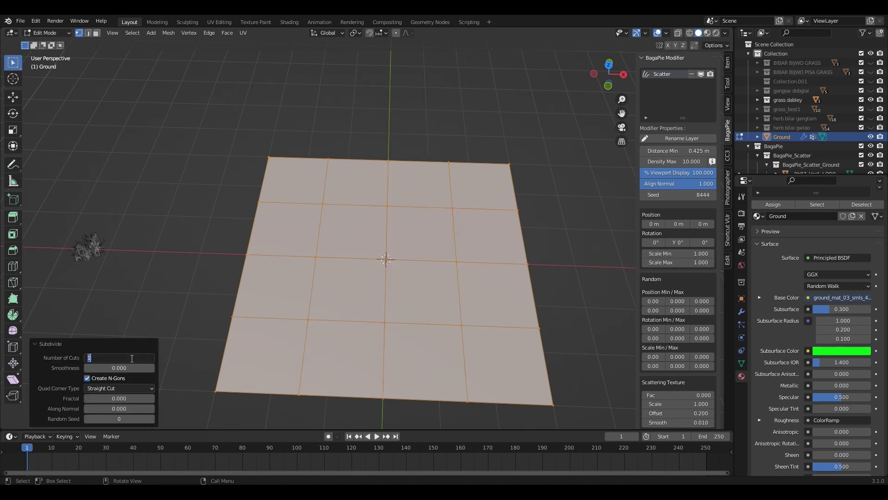
key(Return)
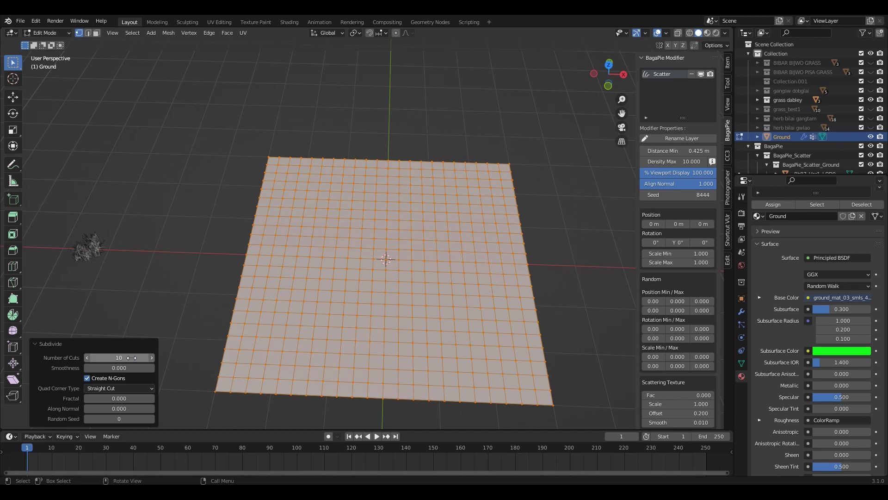
right_click(399, 144)
click(397, 145)
key(Tab)
Apply all transforms to Ground and save the file
key(ctrl+a)
click(375, 145)
key(ctrl+a)
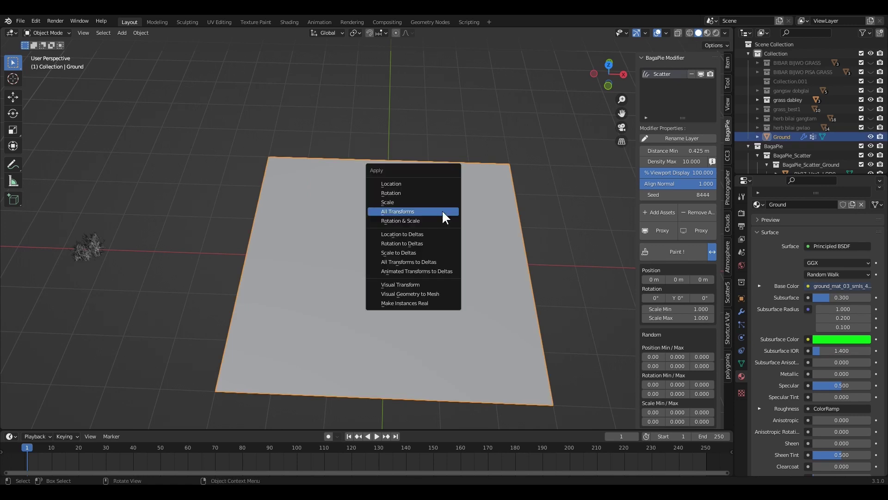
click(442, 211)
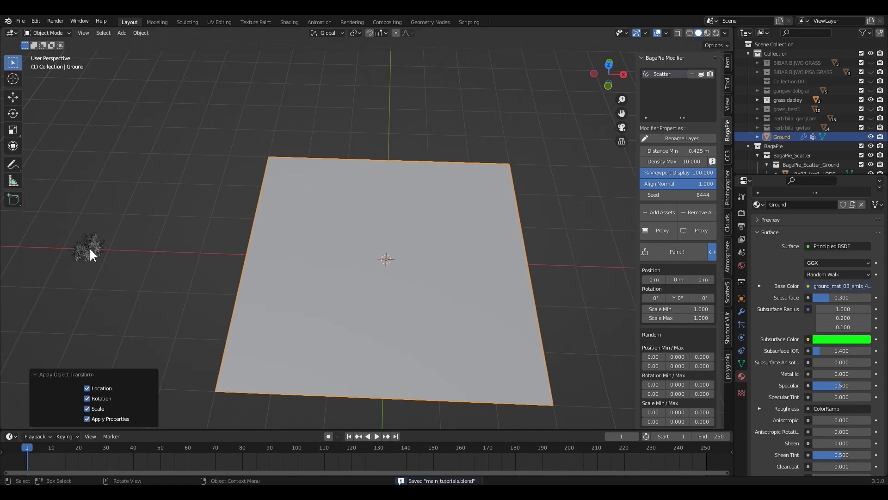
Remove the existing Scatter layer and apply Scatter Paint with the grass dabley plants on Ground again
click(692, 74)
drag(52, 220, 121, 282)
shift+click(297, 256)
key(j)
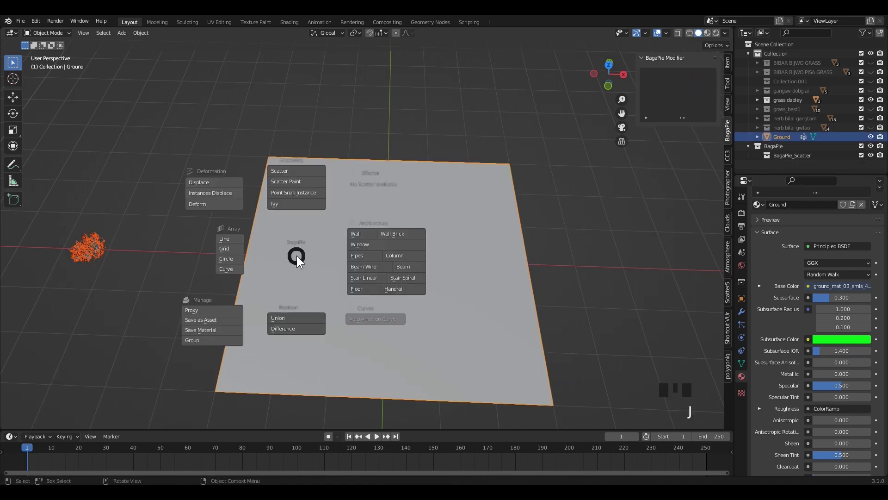
click(287, 182)
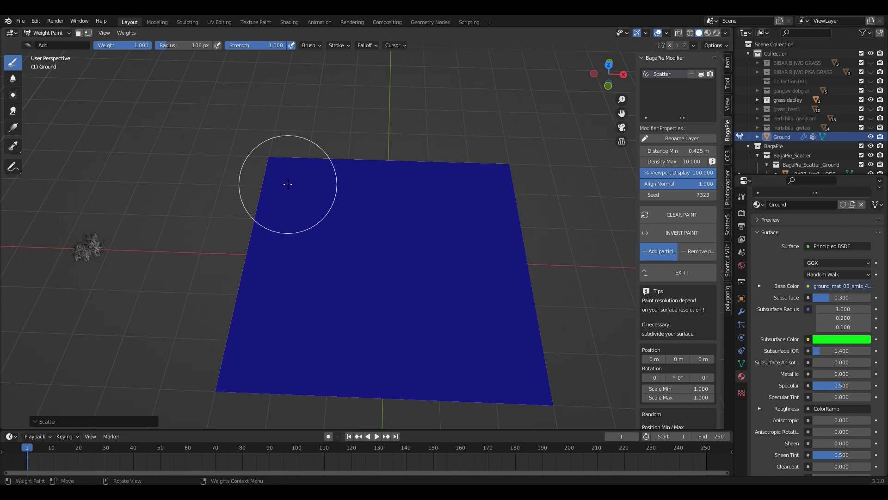
Paint a band of grass across the front half of Ground and inspect the scattered plants up close
mouse_move(311, 297)
mouse_down()
mouse_move(327, 319)
mouse_move(379, 320)
mouse_move(458, 350)
mouse_move(471, 330)
mouse_move(467, 308)
mouse_move(483, 289)
mouse_move(477, 272)
mouse_move(425, 345)
mouse_move(434, 319)
mouse_up()
mouse_move(434, 319)
middle_down()
mouse_move(422, 324)
mouse_move(426, 337)
mouse_move(394, 283)
middle_up()
scroll(426, 342, up, 3)
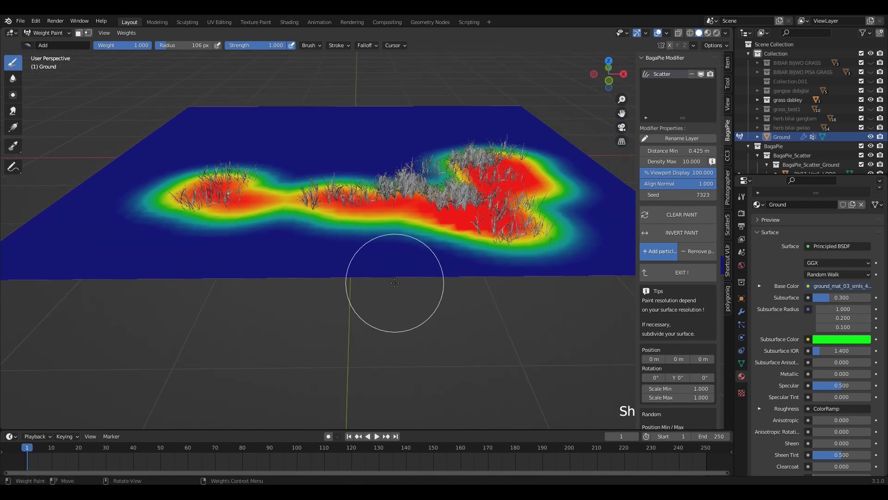
scroll(395, 283, up, 2)
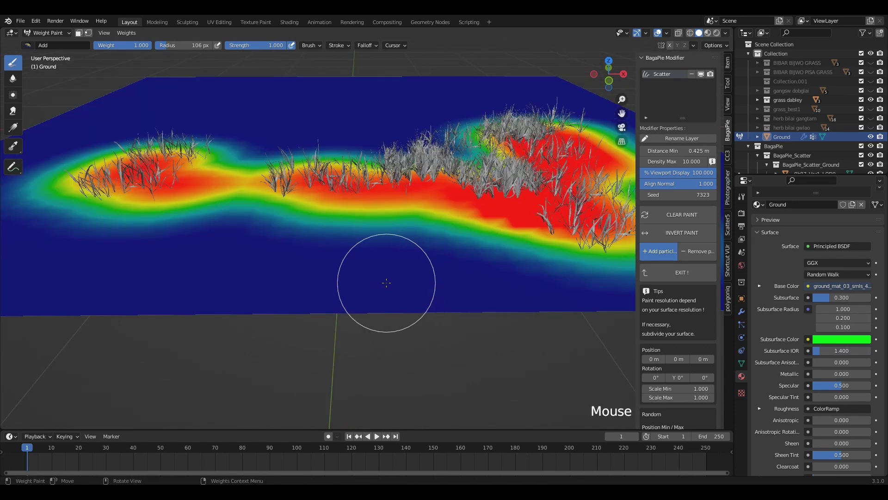
scroll(386, 282, down, 3)
mouse_move(386, 283)
middle_down()
mouse_move(407, 337)
mouse_move(390, 168)
middle_up()
Return to Object Mode and delete the Scatter layer from Ground
click(46, 33)
click(50, 44)
scroll(451, 196, up, 4)
scroll(404, 227, down, 2)
scroll(398, 246, up, 3)
scroll(396, 231, down, 5)
scroll(351, 236, up, 3)
scroll(238, 204, down, 1)
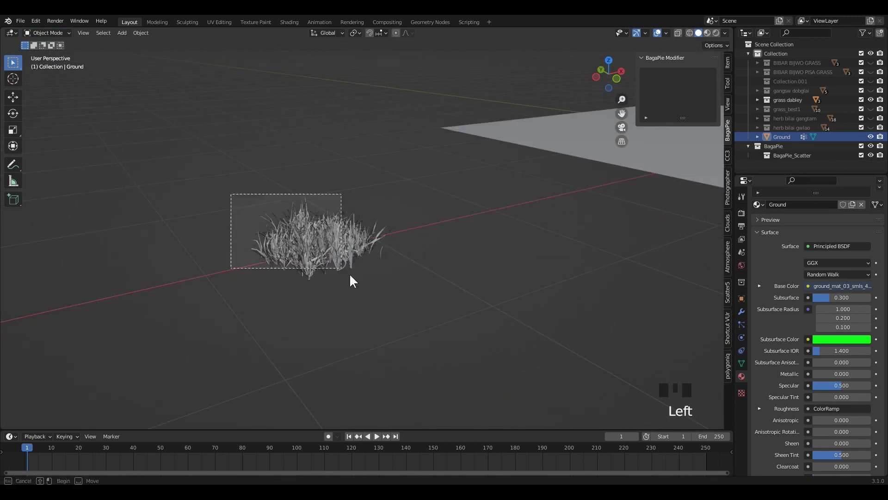
Select all the grass dabley plants, join them into a single object, and save the file
click(383, 263)
key(ctrl+j)
click(330, 238)
click(330, 238)
shift+drag(229, 189, 393, 279)
key(ctrl+j)
key(ctrl+s)
Duplicate the joined grass clump in top view, rotate the copy, and place it against the original
key(KP_7)
scroll(209, 137, up, 2)
scroll(478, 209, down, 7)
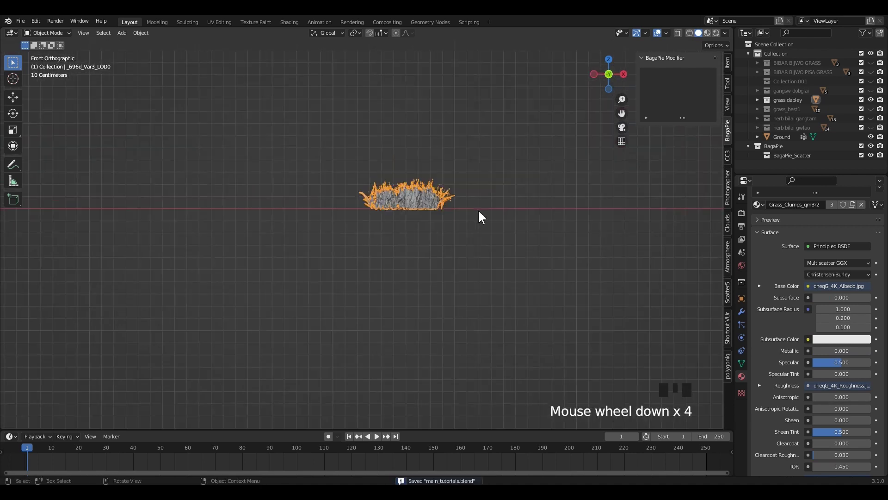
scroll(415, 342, up, 2)
key(shift+d)
key(r)
key(g)
click(479, 256)
Add a second copy of the grass clump below the others, rotate it about 66.4° around Z, and scale it down
key(shift+d)
click(447, 343)
key(r)
key(g)
click(382, 332)
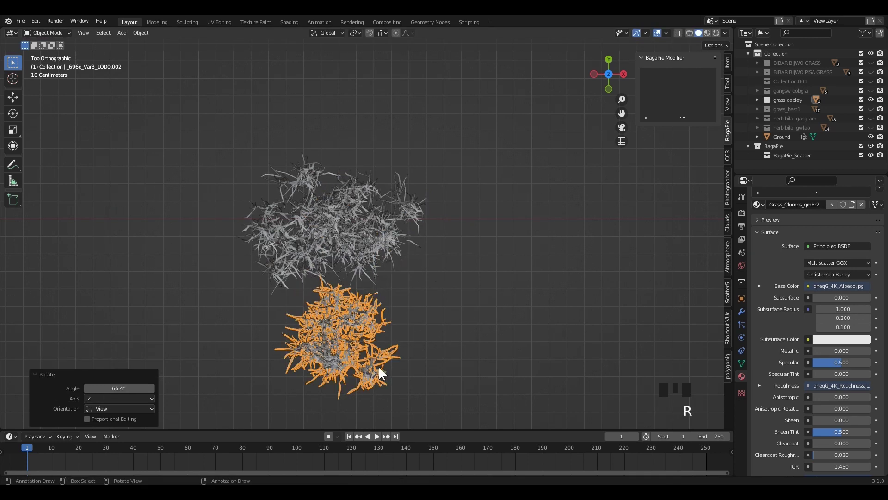
key(s)
click(351, 310)
Duplicate the small clump once more, rotate it, and fit it against the left side of the group
key(shift+d)
click(185, 277)
key(r)
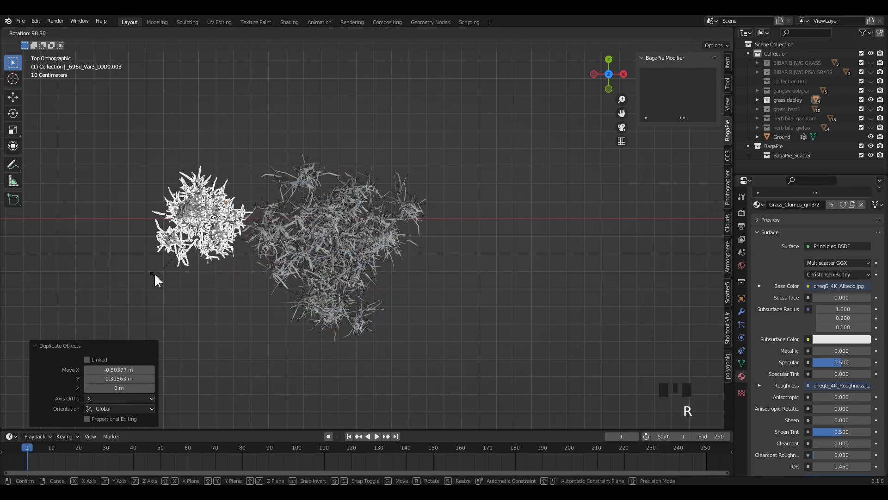
key(g)
click(239, 261)
key(r)
click(284, 327)
Join all the grass clump copies into one object and save the file
middle_drag(284, 327, 436, 258)
scroll(426, 271, up, 3)
click(277, 175)
click(277, 176)
scroll(277, 176, down, 3)
click(448, 268)
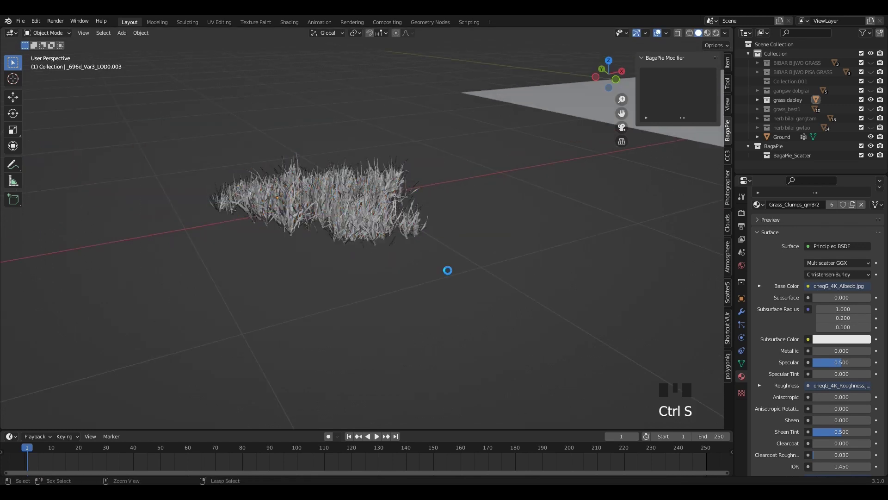
key(ctrl+s)
Select the joined grass clump with Ground as the active object and apply BagaPie's Scatter Paint
shift+middle_drag(448, 268, 440, 260)
shift+click(615, 254)
middle_drag(615, 253, 430, 210)
key(j)
click(420, 222)
Paint grass over most of Ground in top view with weight 0.539 and strength 0.630, and return to Object Mode
scroll(421, 223, up, 2)
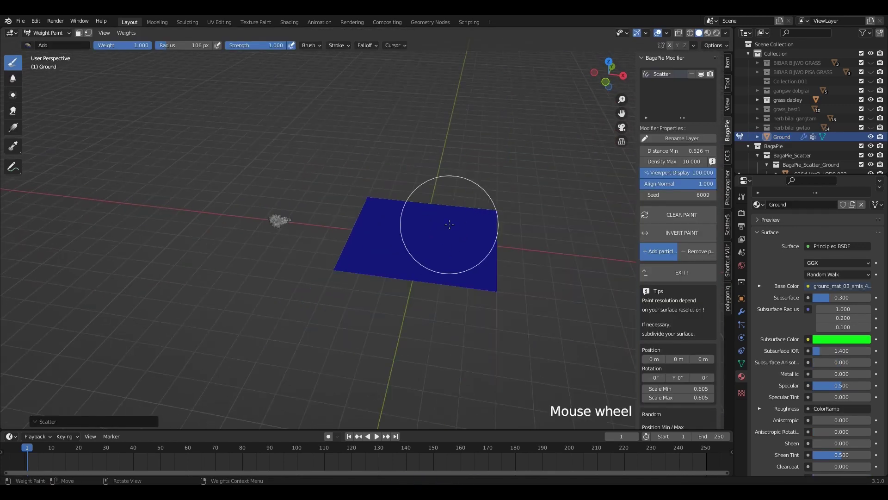
key(KP_7)
key(shift+f)
mouse_move(296, 277)
mouse_down()
mouse_move(301, 294)
mouse_move(410, 299)
mouse_move(307, 208)
mouse_move(363, 155)
mouse_move(430, 157)
mouse_move(418, 352)
mouse_move(280, 341)
mouse_move(200, 102)
mouse_up()
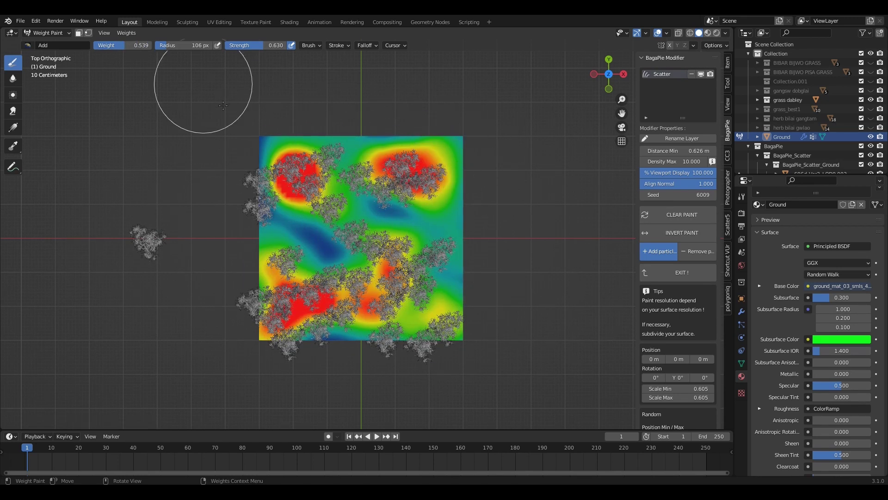
click(46, 32)
click(51, 44)
Set the Scatter layer's Distance Min to 0.1 m to make the grass denser
mouse_move(409, 277)
middle_down()
mouse_move(413, 262)
mouse_move(436, 281)
mouse_move(491, 252)
middle_up()
scroll(412, 262, up, 3)
scroll(405, 249, down, 6)
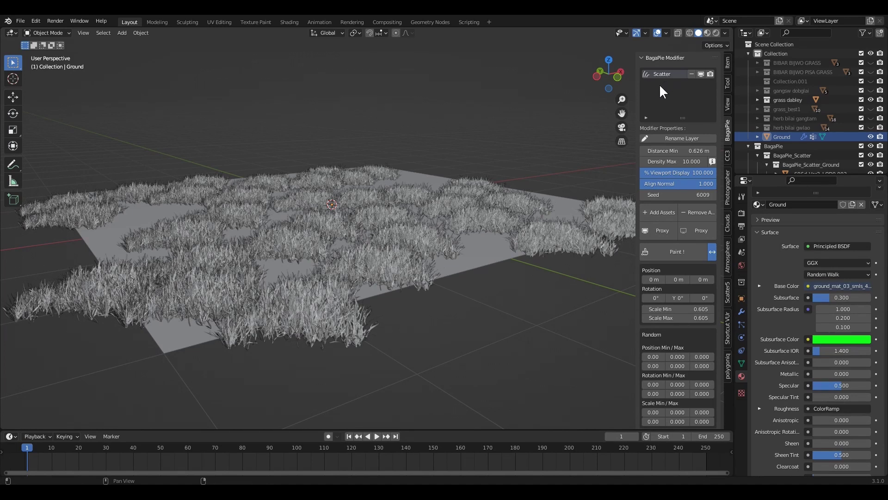
click(679, 150)
text(0.1)
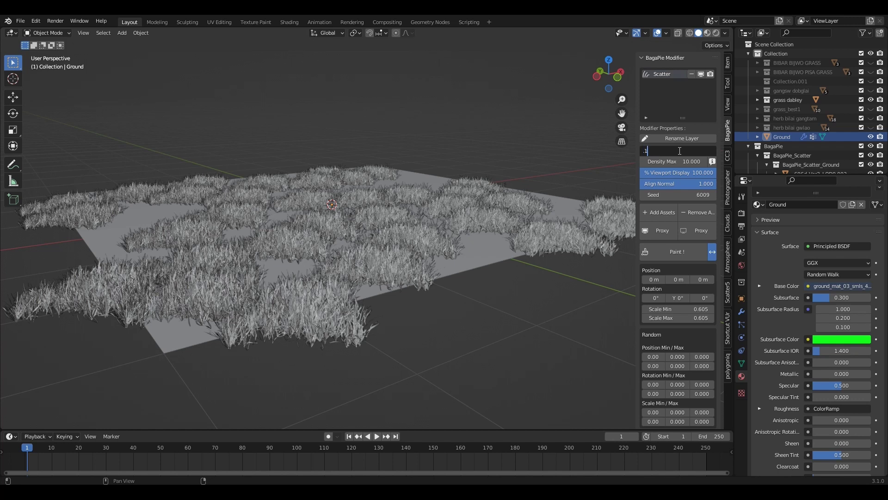
key(Return)
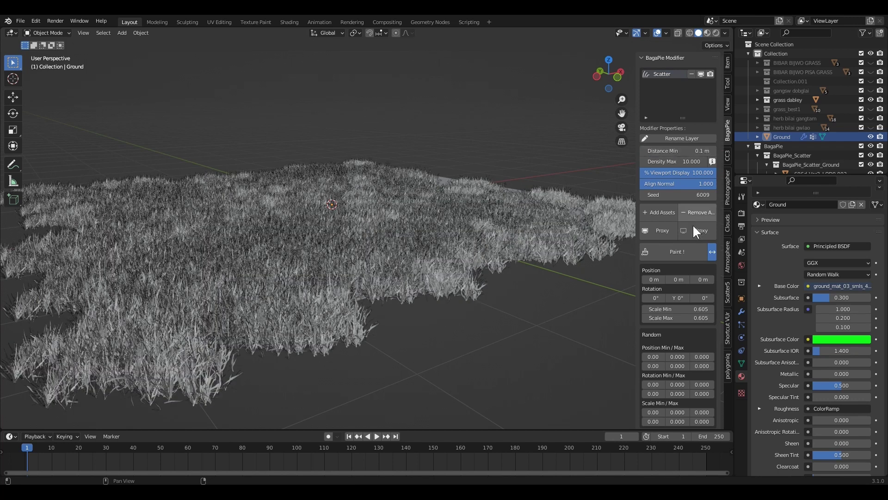